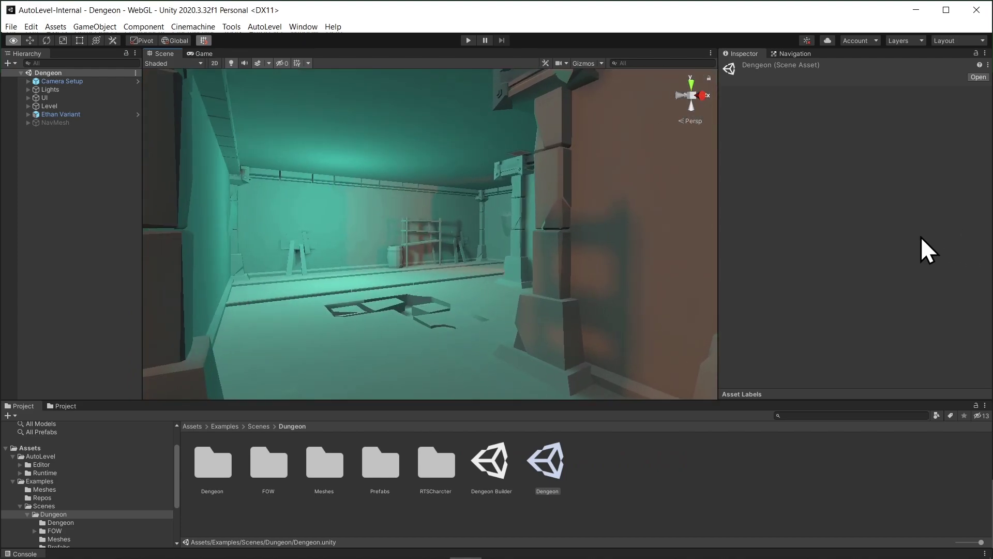
Step: Play-test the Dengeon demo, walking the character down the stairway into the orange-lit room
{"action": "left_click", "coordinate": [469, 41]}
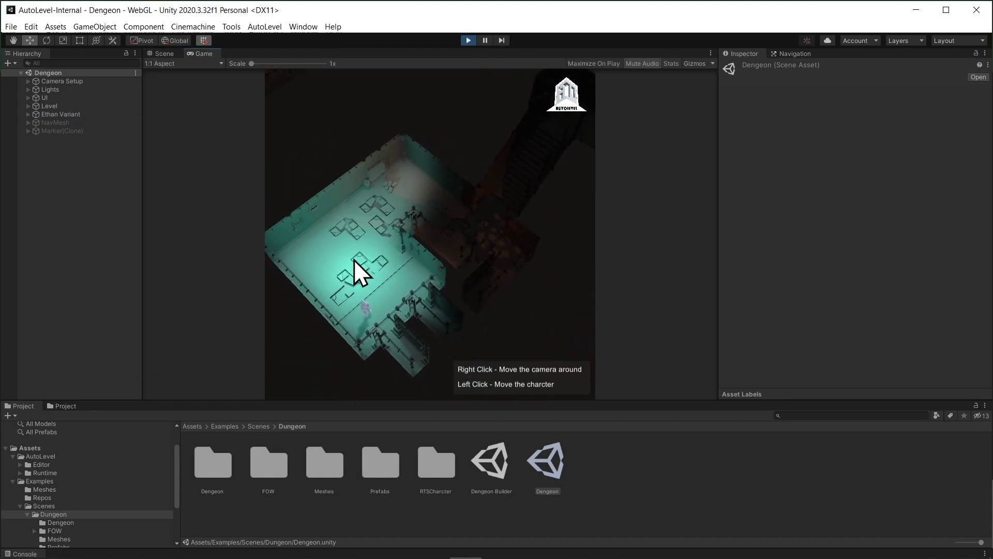
{"action": "left_click", "coordinate": [338, 256]}
{"action": "left_click", "coordinate": [412, 228]}
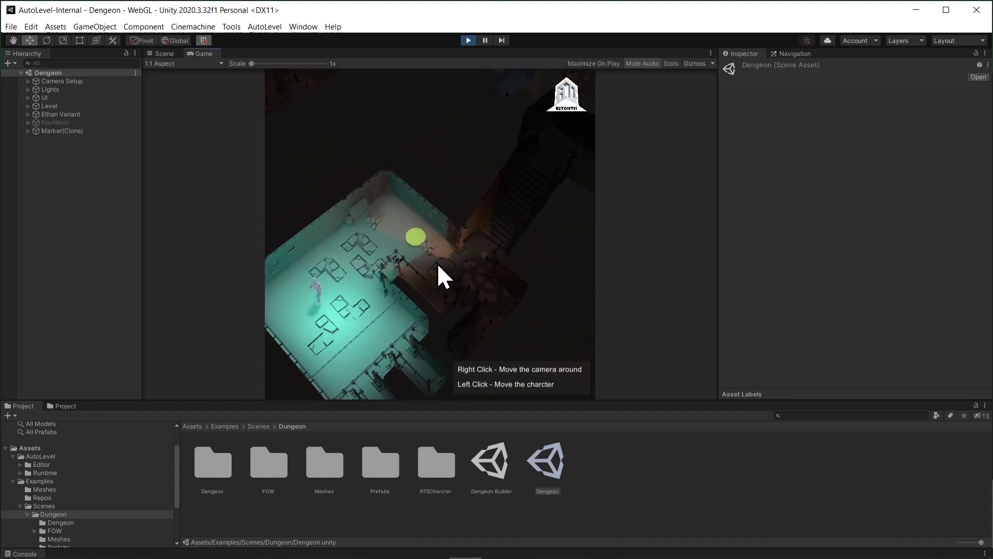
{"action": "left_click", "coordinate": [423, 318]}
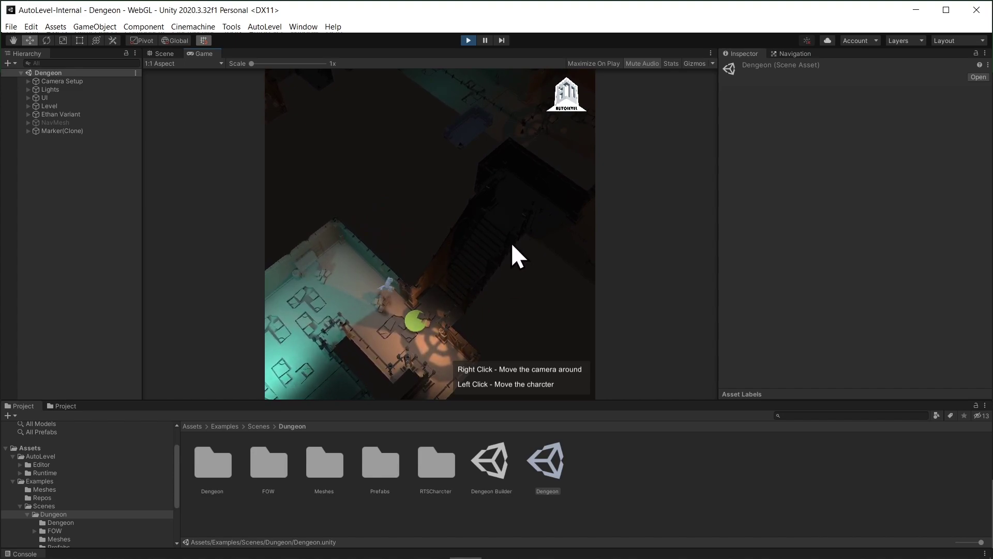
{"action": "left_click", "coordinate": [414, 327]}
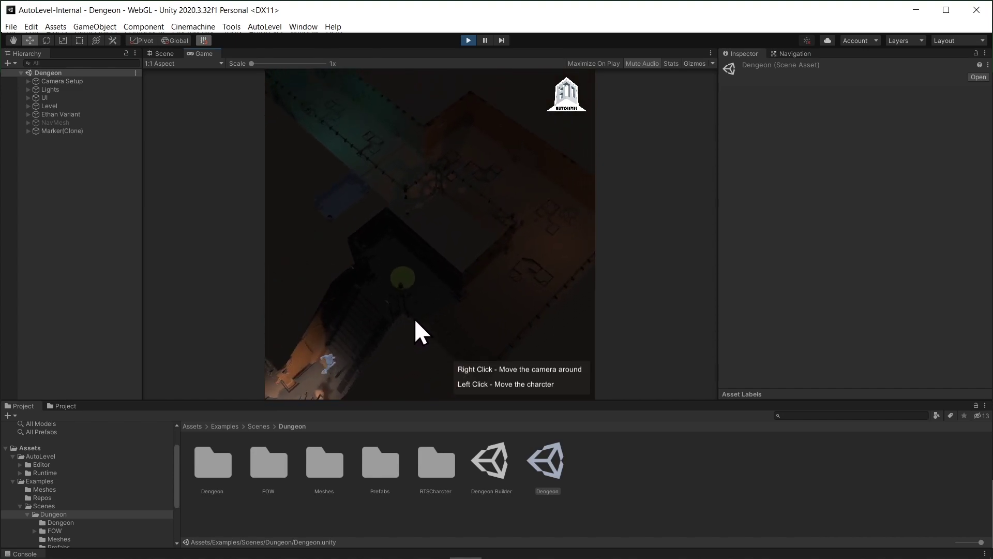
{"action": "left_click", "coordinate": [430, 356]}
{"action": "left_click", "coordinate": [508, 264]}
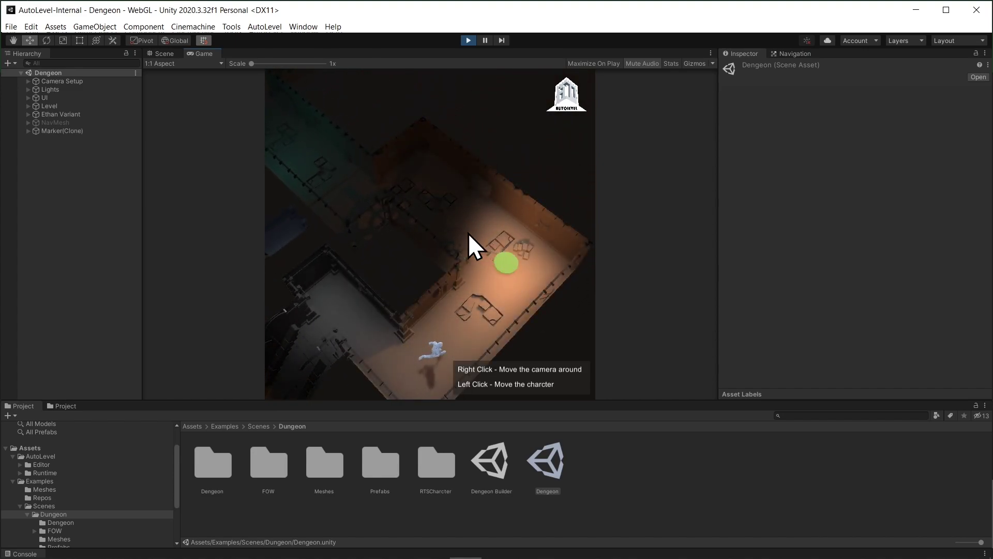
Step: Walk the character through the teal corridor and upper room, then back across the teal room
{"action": "left_click", "coordinate": [338, 310]}
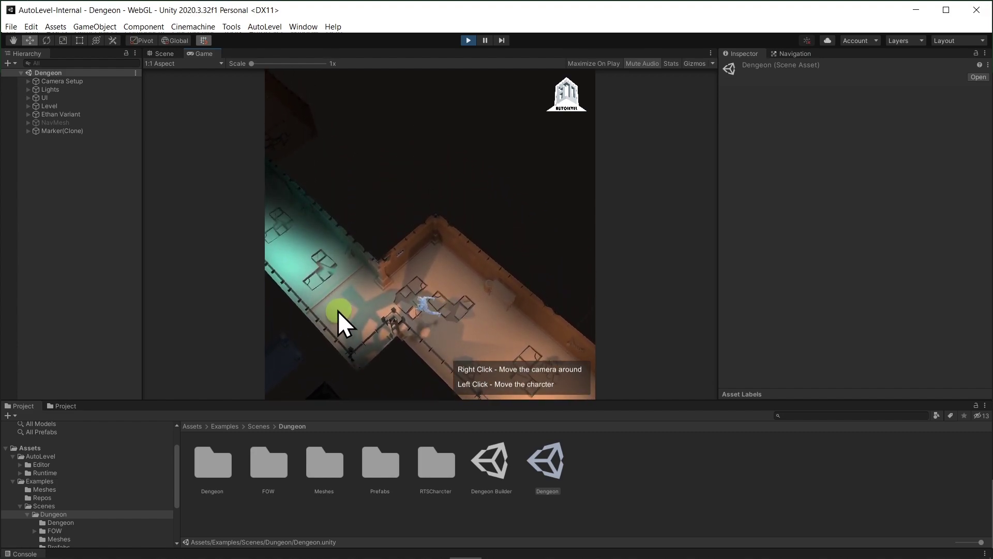
{"action": "left_click", "coordinate": [348, 177]}
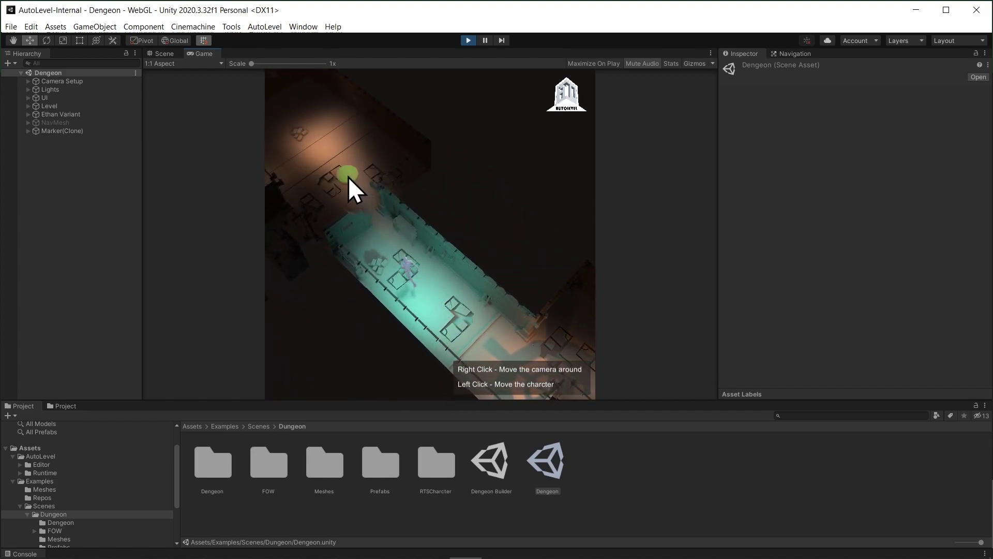
{"action": "left_click", "coordinate": [412, 166]}
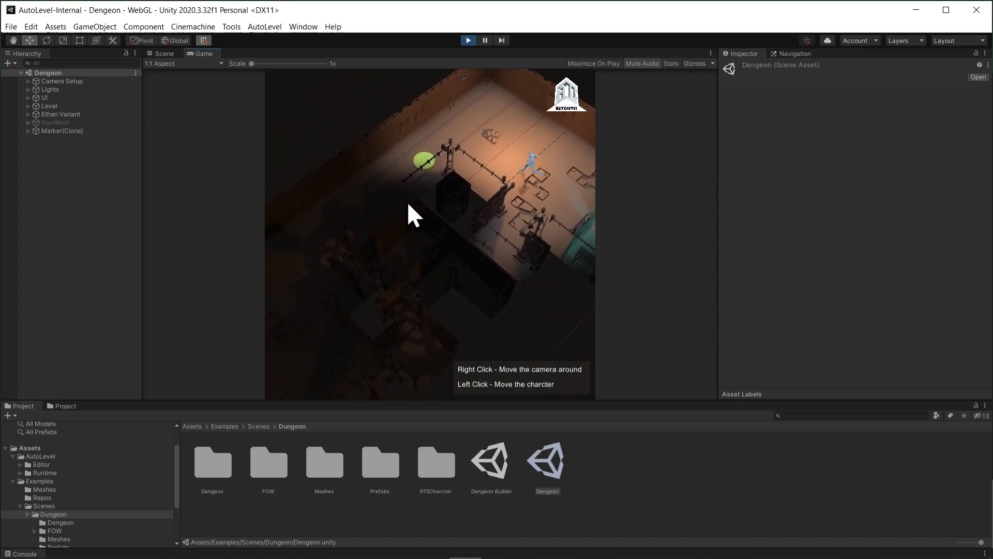
{"action": "left_click", "coordinate": [398, 235]}
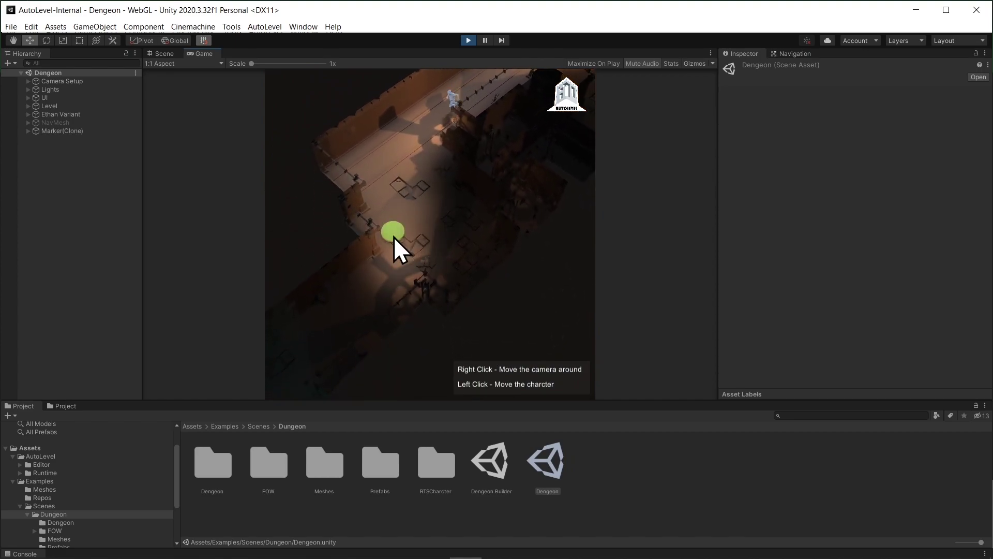
{"action": "left_click", "coordinate": [347, 265]}
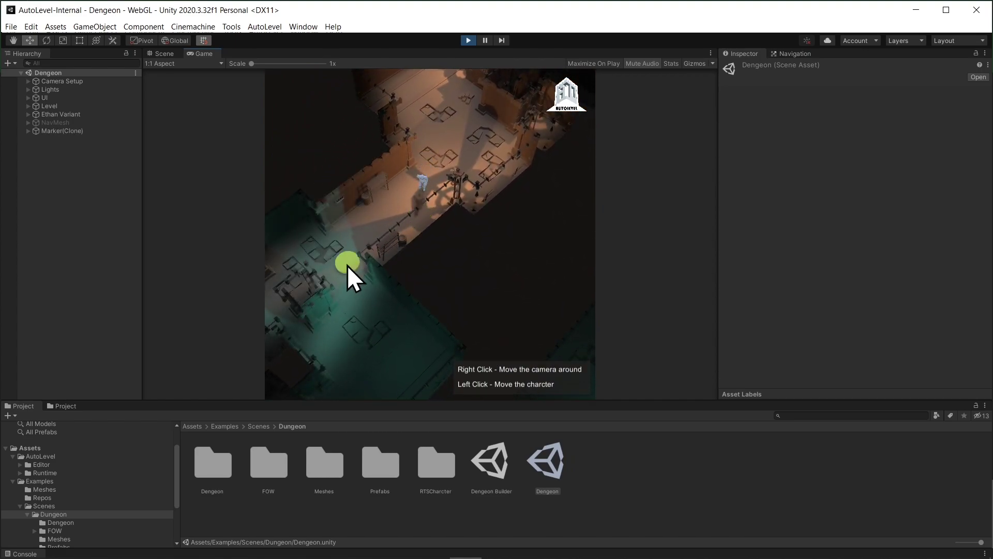
{"action": "left_click", "coordinate": [302, 282]}
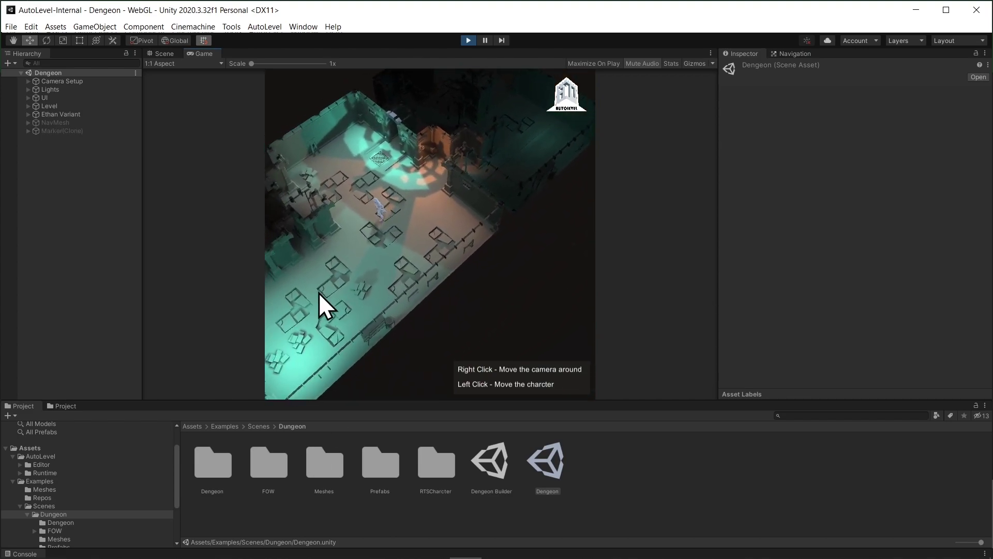
Step: Stop Play, open Tutorial scene 01 without saving, and add the Dengeon Repo prefab
{"action": "left_click", "coordinate": [467, 40]}
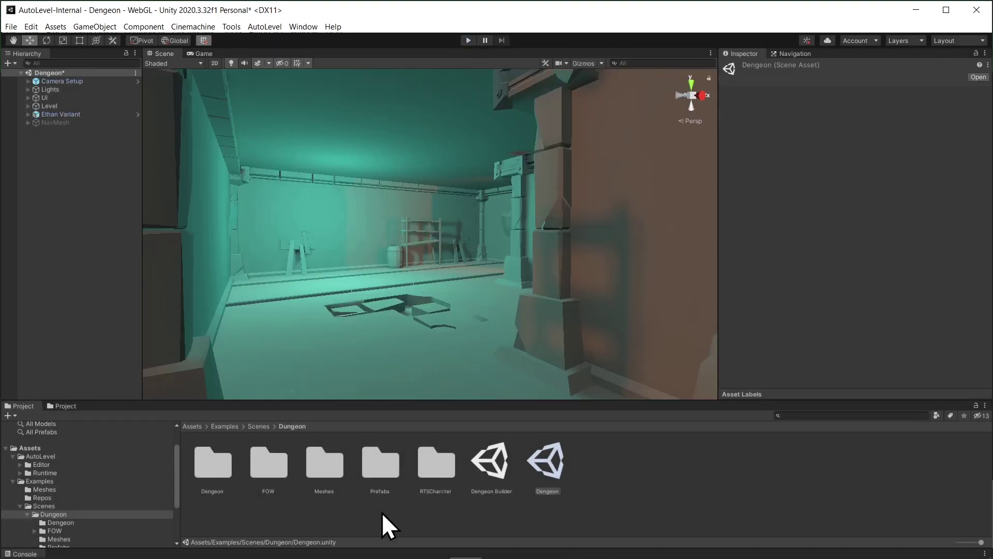
{"action": "left_click", "coordinate": [31, 447]}
{"action": "double_click", "coordinate": [435, 467]}
{"action": "double_click", "coordinate": [211, 461]}
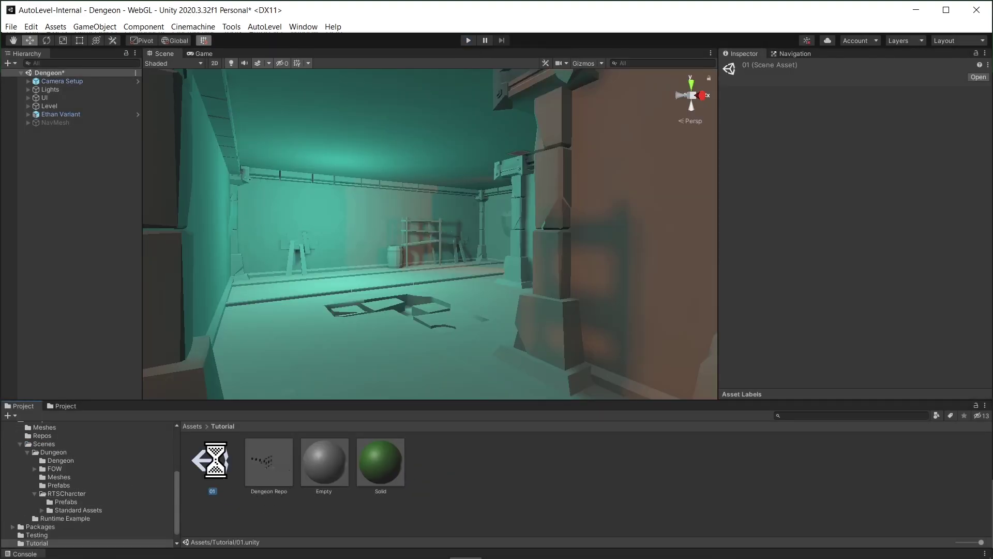
{"action": "left_click", "coordinate": [534, 455]}
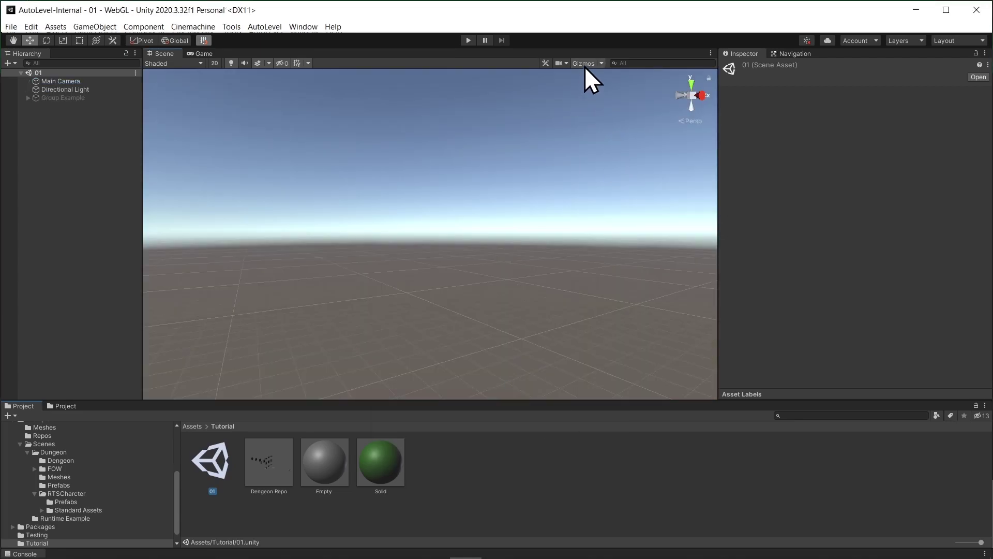
{"action": "left_click_drag", "start_coordinate": [266, 481], "coordinate": [93, 207]}
{"action": "left_click_drag", "start_coordinate": [483, 312], "coordinate": [346, 337], "text": "alt"}
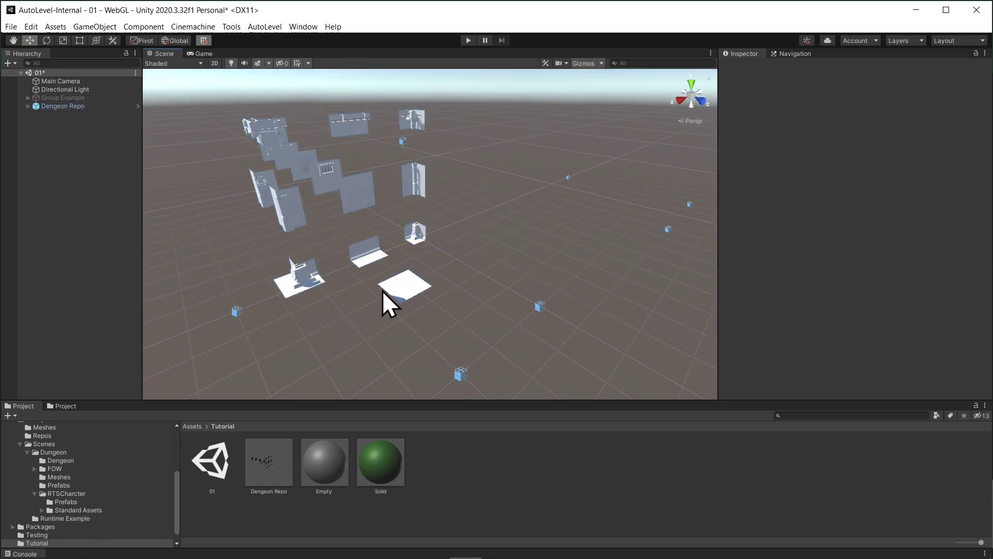
{"action": "left_click", "coordinate": [404, 292]}
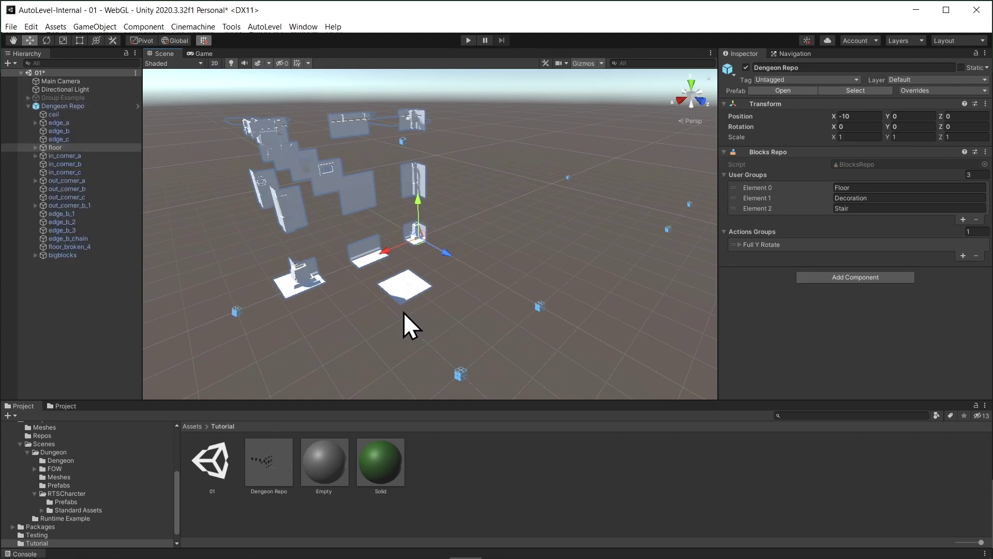
{"action": "scroll", "coordinate": [414, 316], "scroll_direction": "up", "scroll_amount": 3}
{"action": "left_click_drag", "start_coordinate": [421, 317], "coordinate": [441, 310], "text": "alt"}
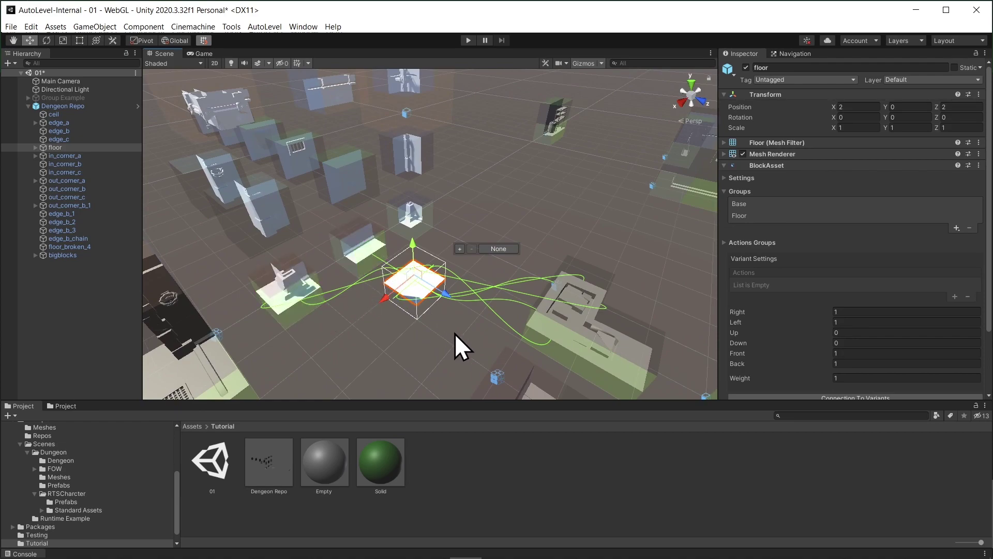
{"action": "left_click_drag", "start_coordinate": [455, 333], "coordinate": [482, 332], "text": "alt"}
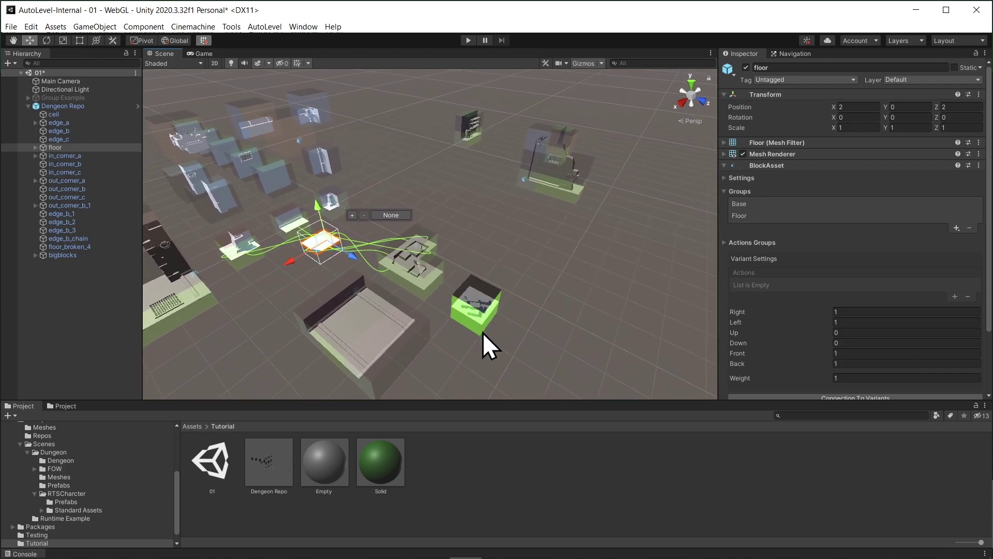
{"action": "left_click", "coordinate": [476, 325]}
{"action": "scroll", "coordinate": [869, 310], "scroll_direction": "down", "scroll_amount": 3}
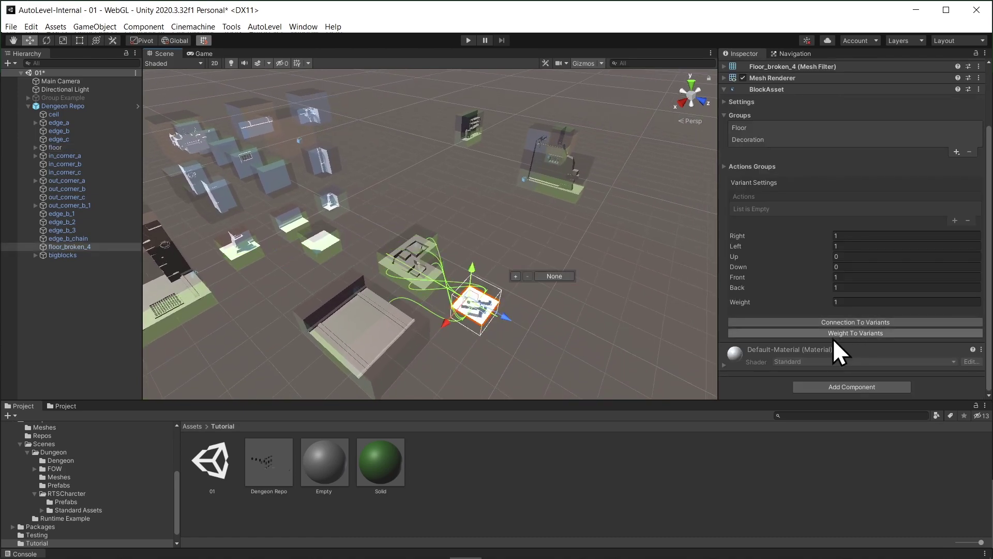
{"action": "left_click_drag", "start_coordinate": [738, 304], "coordinate": [801, 301]}
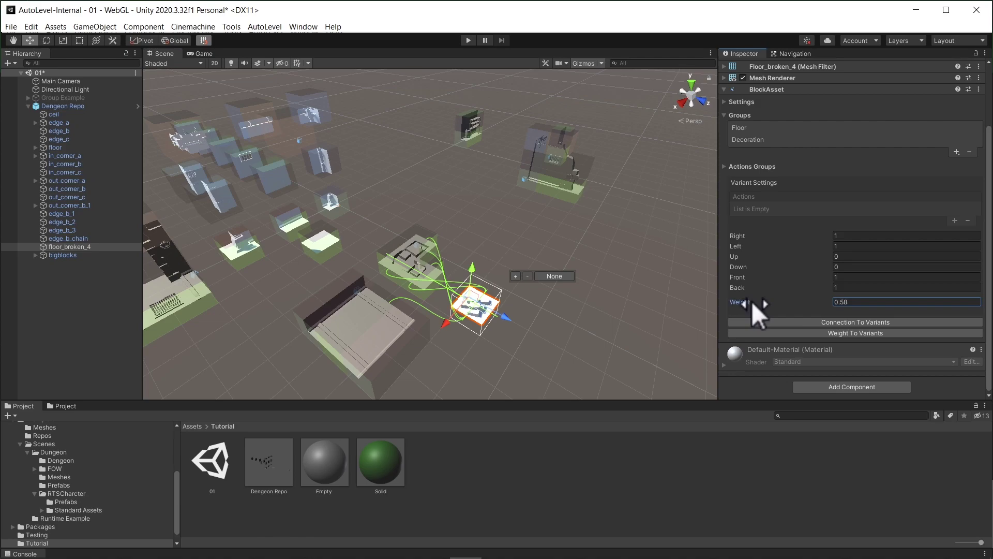
{"action": "left_click_drag", "start_coordinate": [731, 302], "coordinate": [768, 319]}
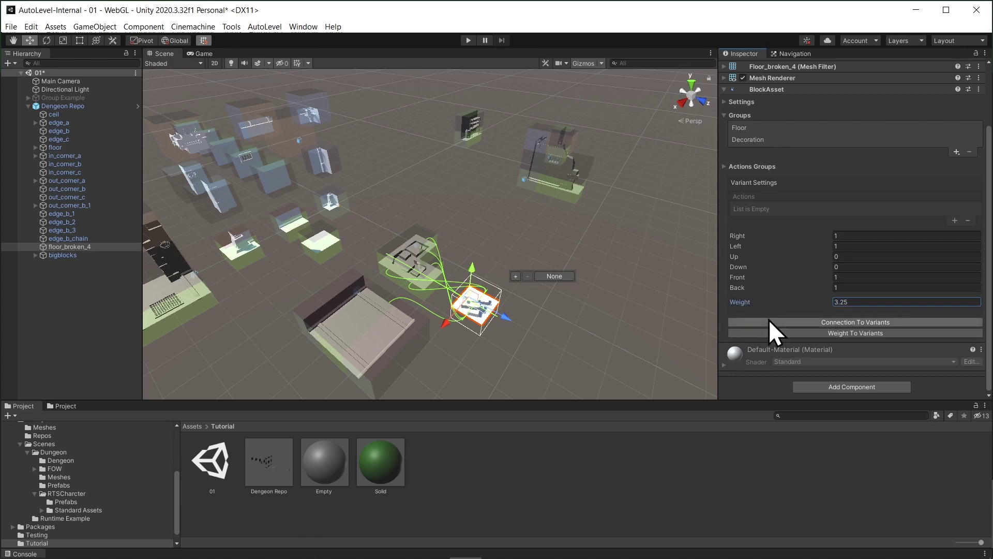
{"action": "left_click", "coordinate": [765, 127]}
{"action": "left_click", "coordinate": [747, 138]}
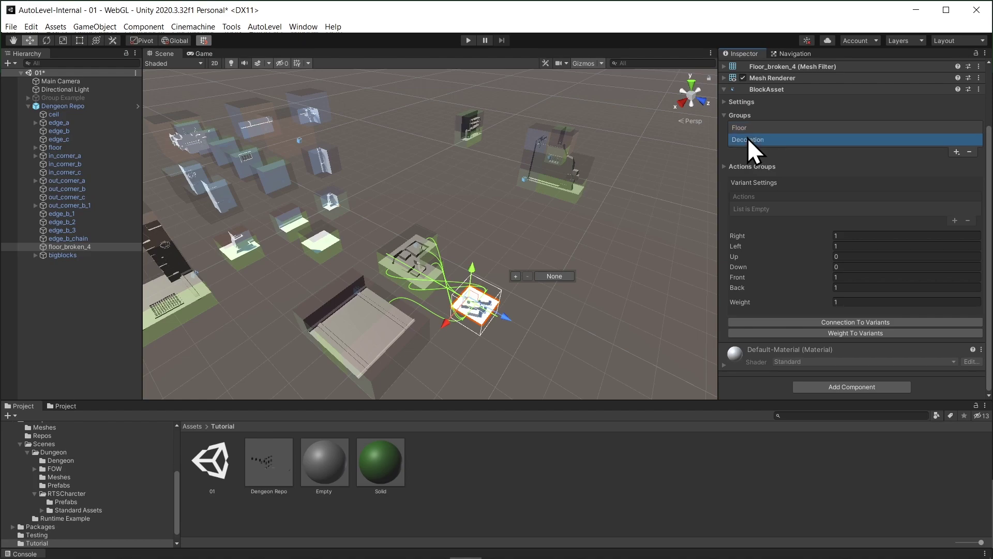
{"action": "left_click", "coordinate": [955, 151]}
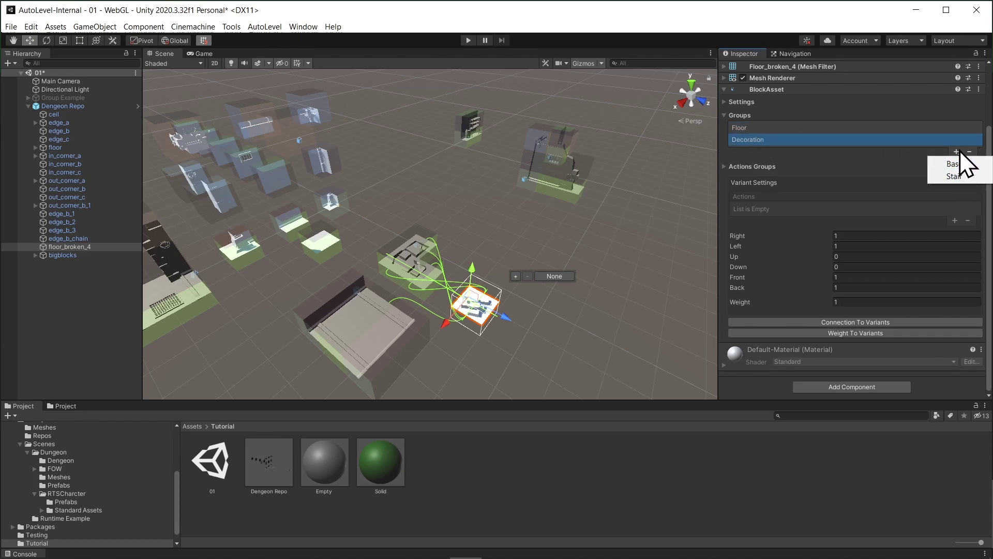
{"action": "left_click", "coordinate": [72, 109]}
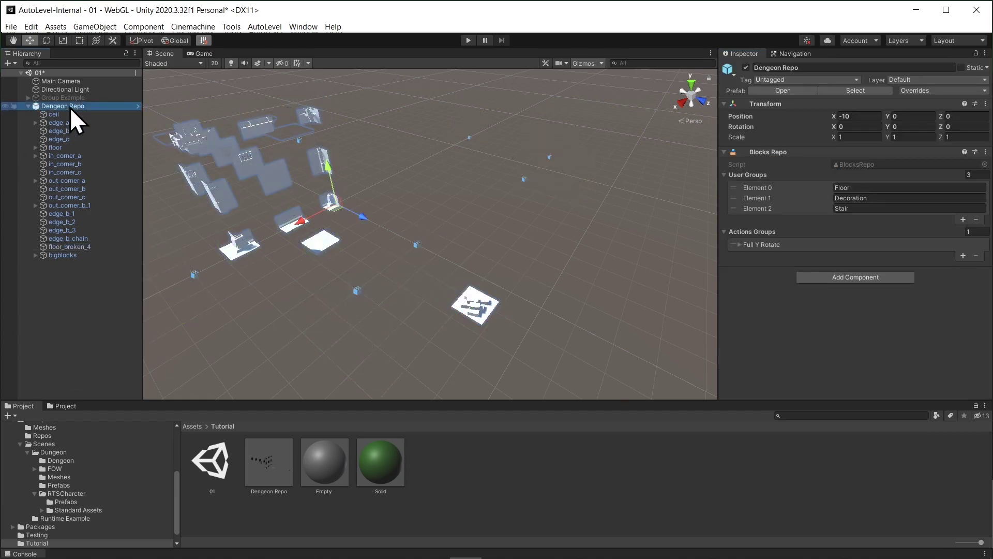
{"action": "left_click", "coordinate": [859, 188]}
{"action": "left_click", "coordinate": [885, 198]}
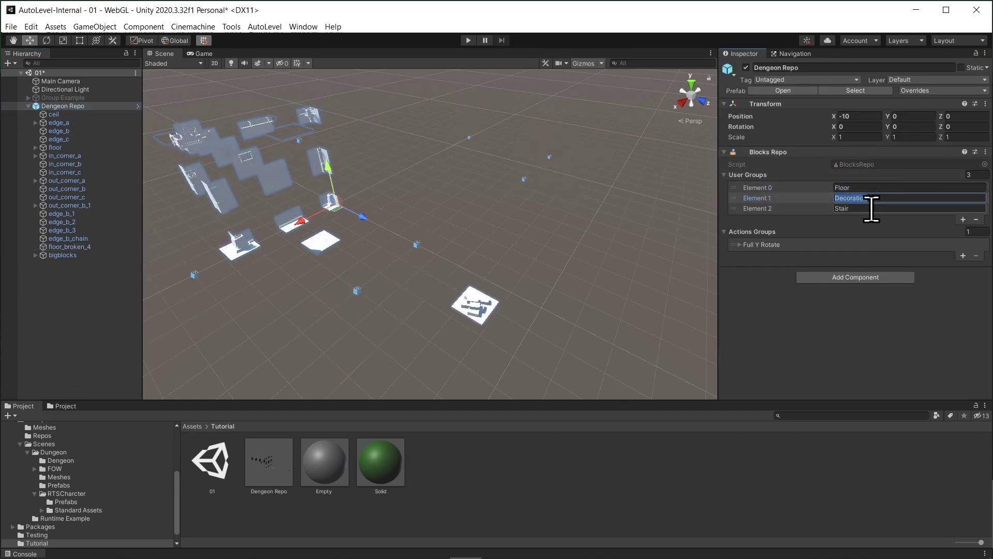
{"action": "left_click", "coordinate": [872, 207]}
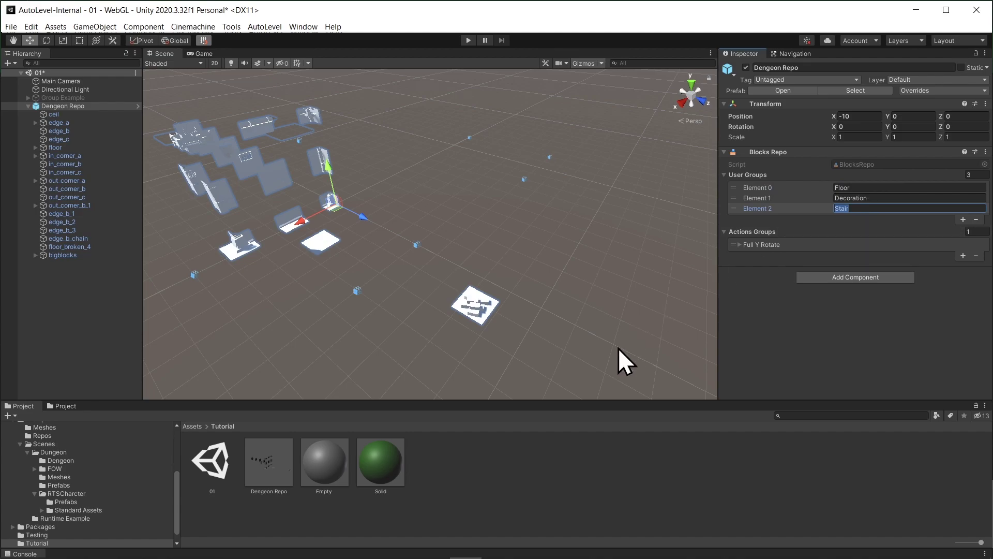
{"action": "left_click", "coordinate": [28, 106]}
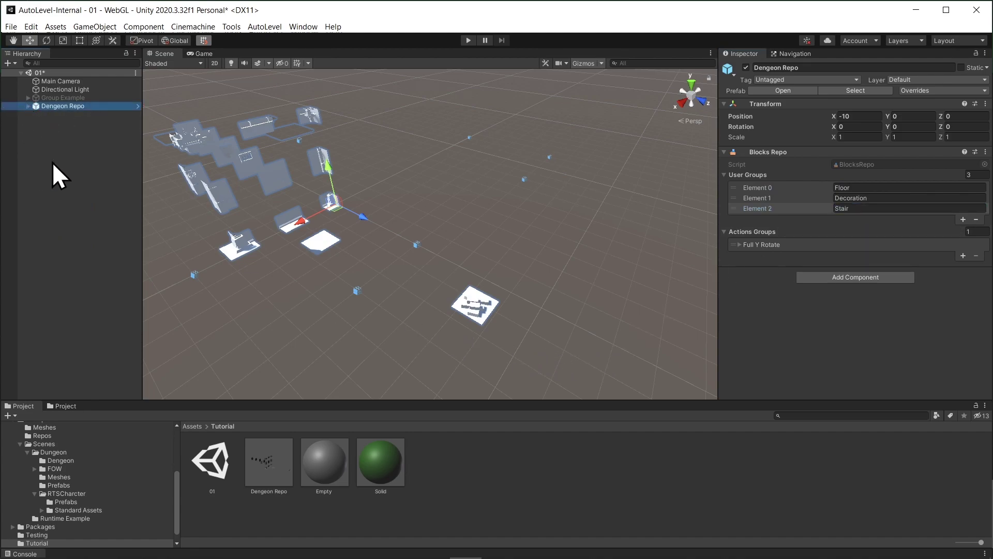
{"action": "left_click", "coordinate": [381, 328]}
{"action": "right_click_drag", "start_coordinate": [380, 328], "coordinate": [317, 279]}
Step: Create an AutoLevel Builder object in the Hierarchy
{"action": "right_click", "coordinate": [57, 175]}
{"action": "mouse_move", "coordinate": [177, 408]}
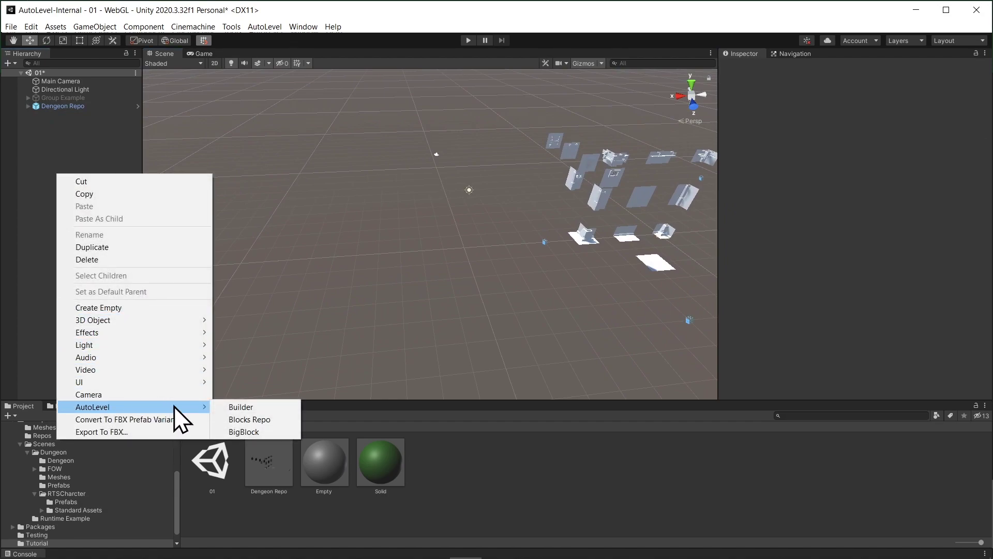
{"action": "left_click", "coordinate": [256, 409]}
{"action": "right_click_drag", "start_coordinate": [523, 283], "coordinate": [466, 279]}
Step: Set Dengeon Repo as the Builder's Blocks Repo and Rebuild All twice, generating 167 blocks
{"action": "left_click_drag", "start_coordinate": [63, 106], "coordinate": [766, 186]}
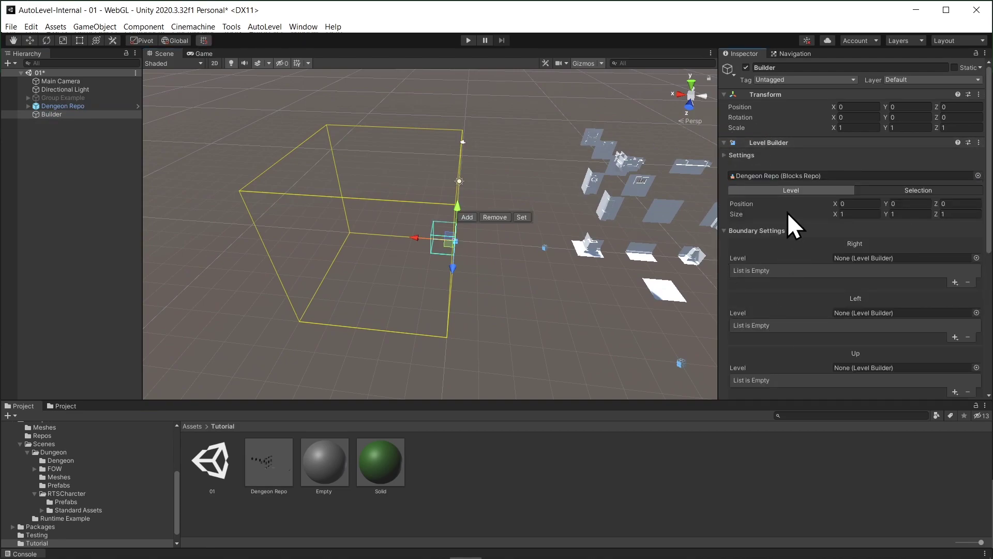
{"action": "scroll", "coordinate": [787, 212], "scroll_direction": "down", "scroll_amount": 5}
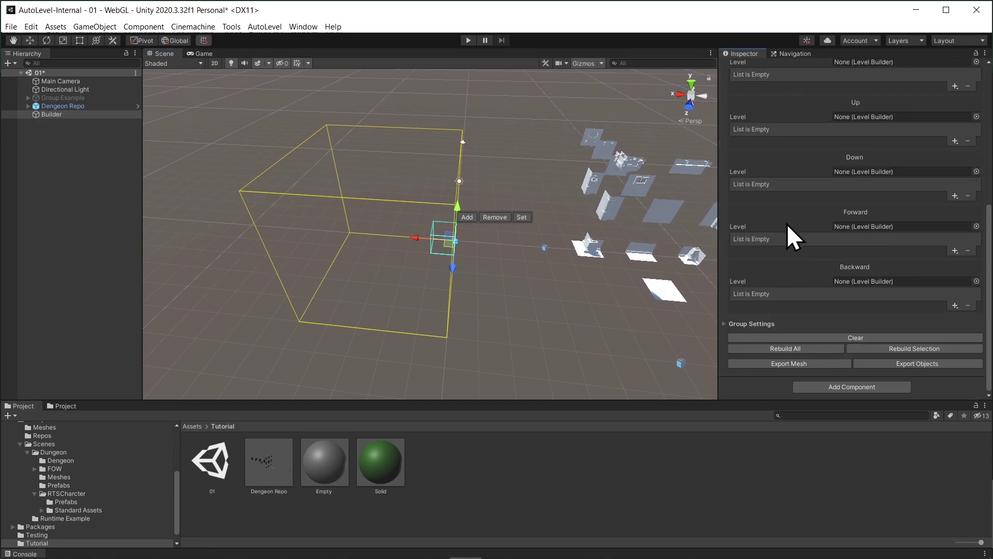
{"action": "left_click", "coordinate": [788, 352]}
{"action": "left_click", "coordinate": [787, 349]}
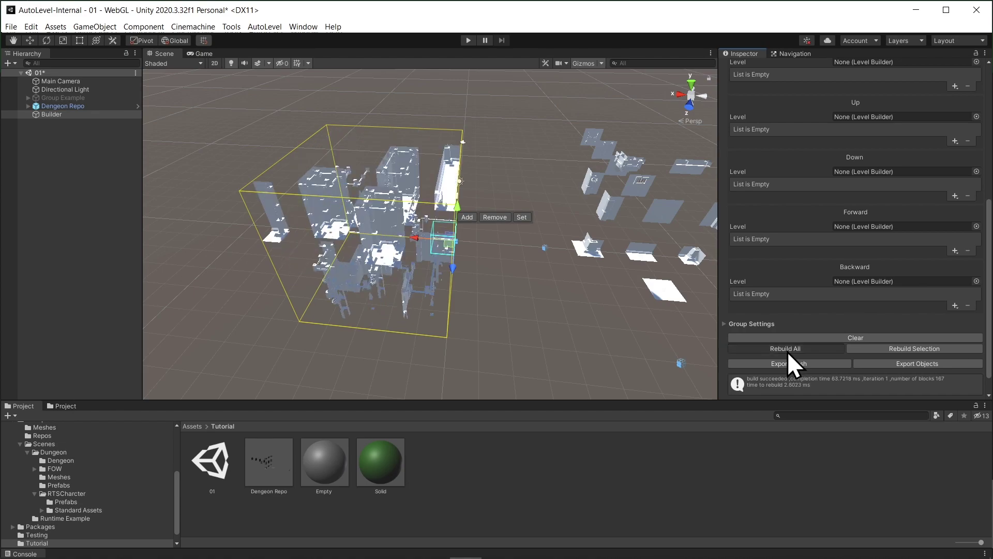
{"action": "right_click_drag", "start_coordinate": [514, 281], "coordinate": [467, 298]}
Step: Switch the Level Builder to whole-level editing and drag the bounds box forward
{"action": "scroll", "coordinate": [921, 207], "scroll_direction": "up", "scroll_amount": 8}
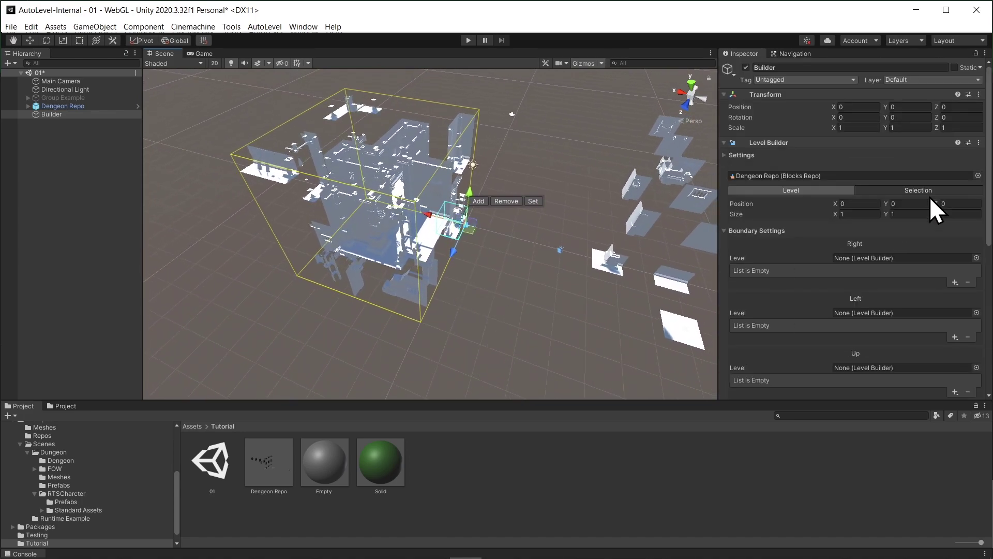
{"action": "left_click", "coordinate": [762, 232]}
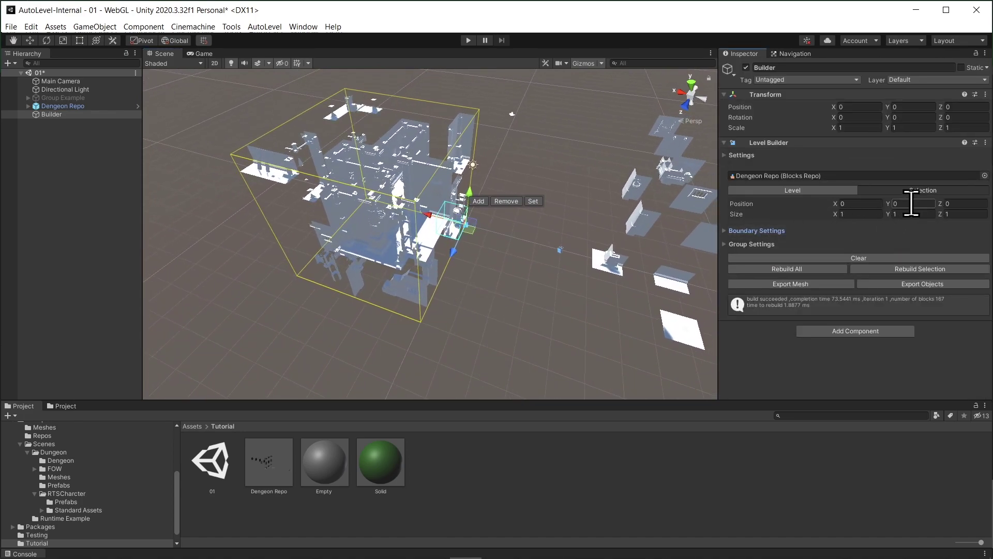
{"action": "left_click", "coordinate": [815, 194]}
{"action": "mouse_move", "coordinate": [467, 230]}
{"action": "left_mouse_down"}
{"action": "mouse_move", "coordinate": [231, 251]}
{"action": "mouse_move", "coordinate": [429, 254]}
{"action": "mouse_move", "coordinate": [407, 217]}
{"action": "mouse_move", "coordinate": [464, 236]}
{"action": "mouse_move", "coordinate": [491, 210]}
{"action": "mouse_move", "coordinate": [469, 226]}
{"action": "left_mouse_up"}
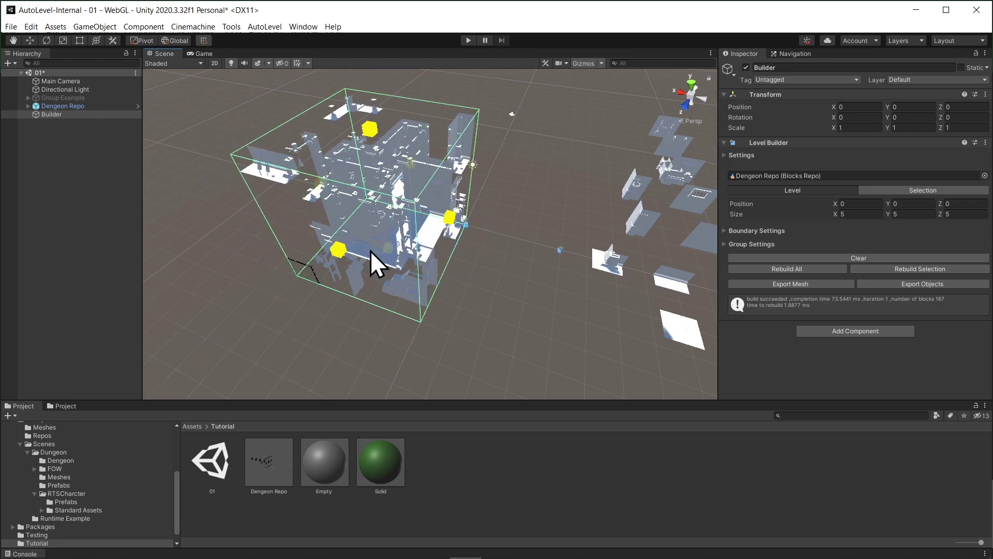
{"action": "left_click_drag", "start_coordinate": [339, 253], "coordinate": [339, 281]}
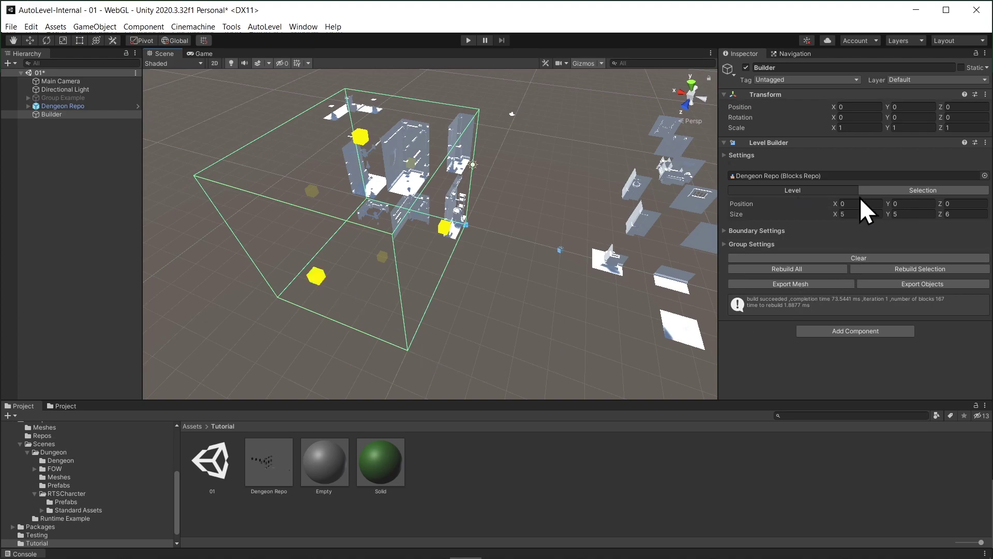
Step: Set the level Size to X 10, Y 3, Z 10
{"action": "left_click", "coordinate": [853, 215]}
{"action": "type", "text": "10"}
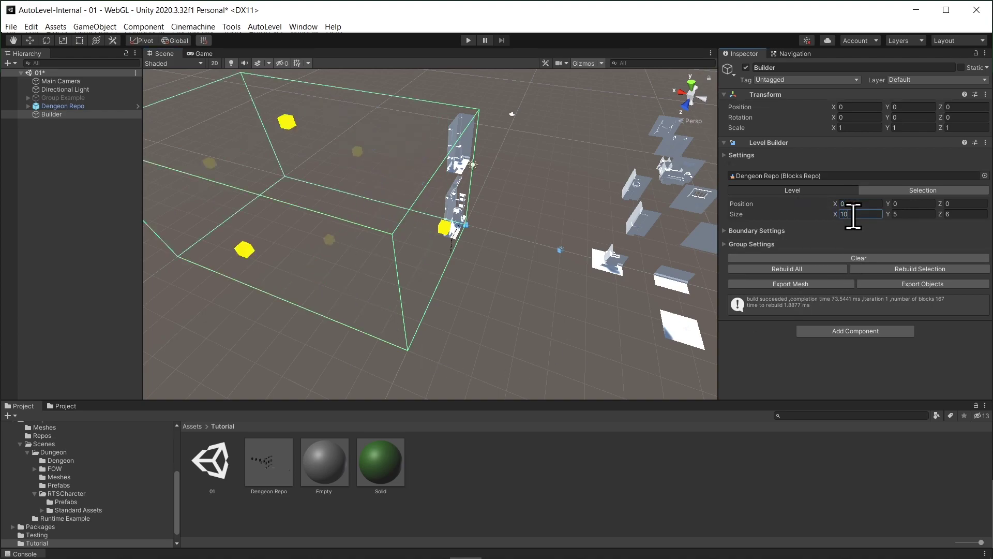
{"action": "key", "text": "Tab"}
{"action": "type", "text": "3"}
{"action": "key", "text": "Tab"}
{"action": "type", "text": "10"}
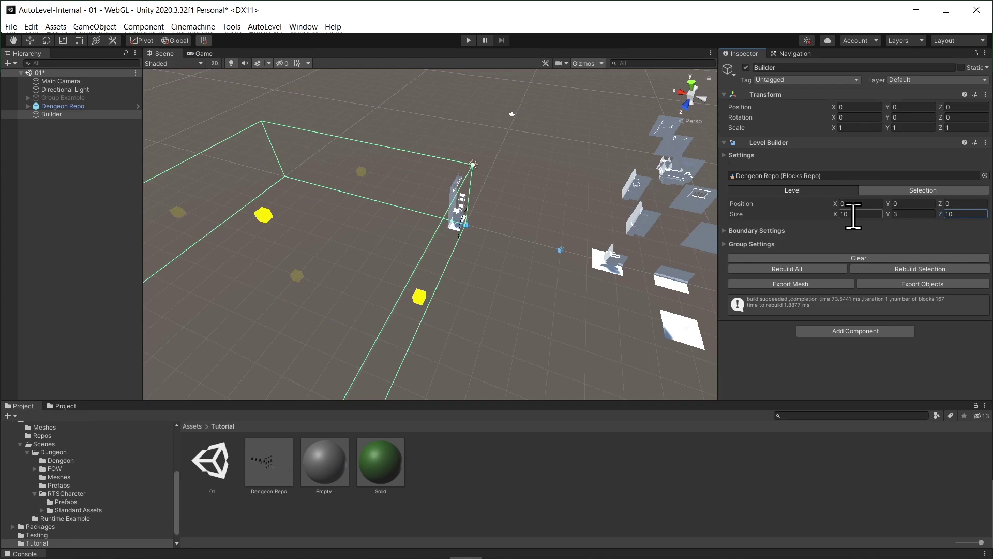
{"action": "left_click_drag", "start_coordinate": [539, 283], "coordinate": [451, 260], "text": "alt"}
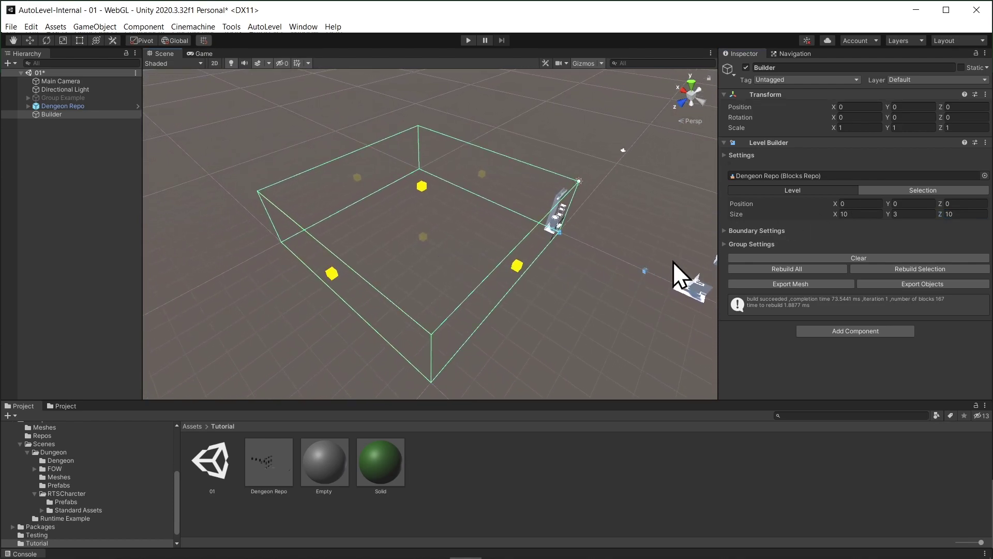
Step: Expand Boundary Settings and add Solid to the Right and Left boundaries
{"action": "left_click", "coordinate": [758, 230]}
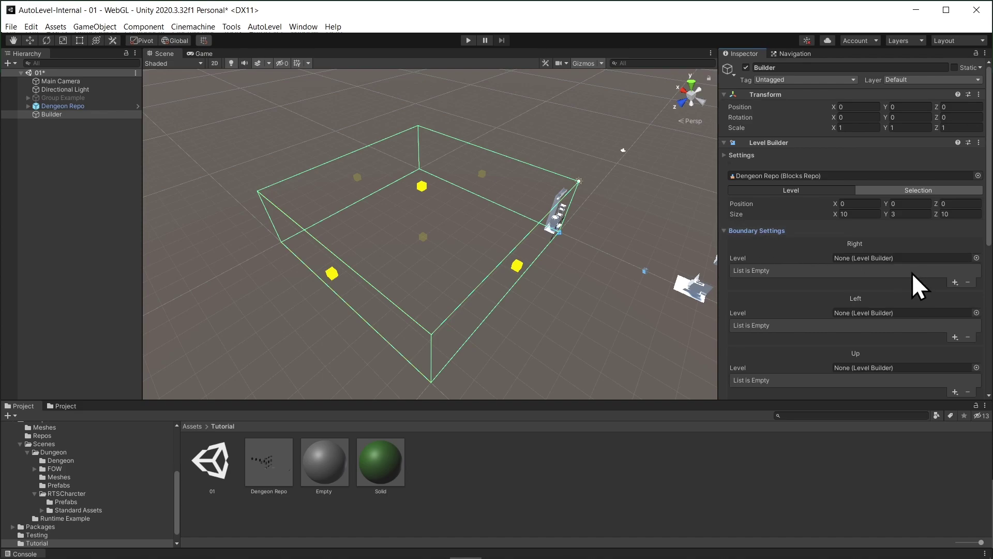
{"action": "scroll", "coordinate": [919, 279], "scroll_direction": "down", "scroll_amount": 5}
{"action": "left_click", "coordinate": [955, 189]}
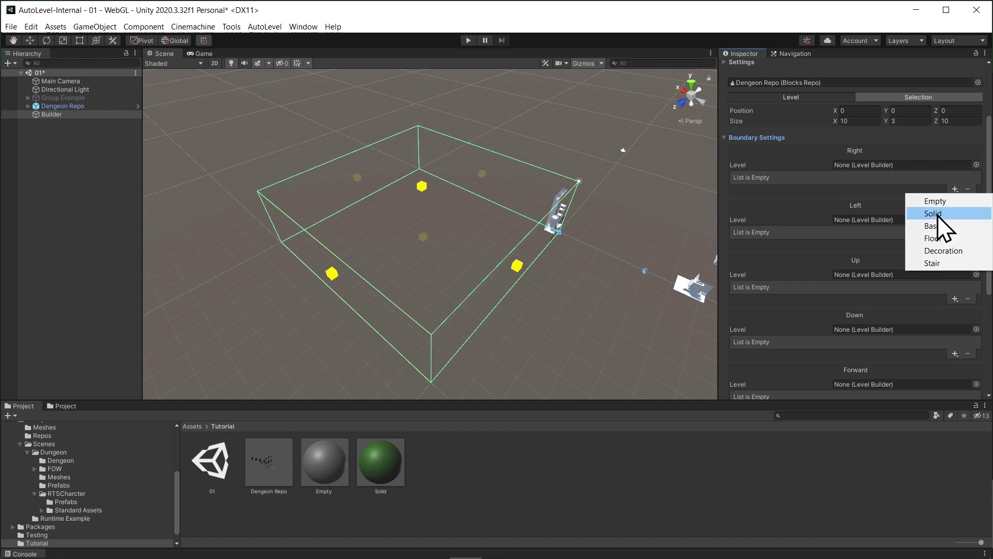
{"action": "left_click", "coordinate": [935, 213]}
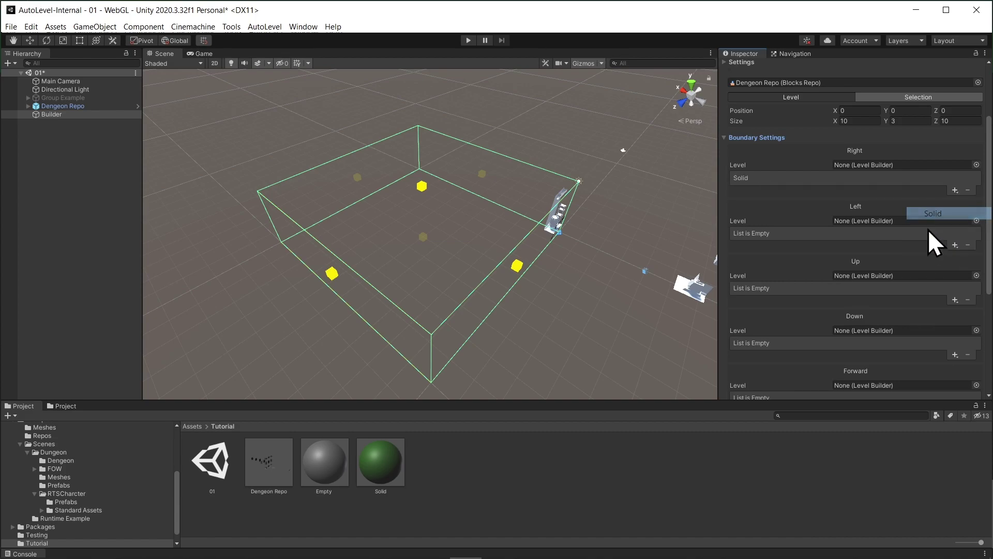
{"action": "left_click", "coordinate": [955, 245]}
{"action": "left_click", "coordinate": [955, 266]}
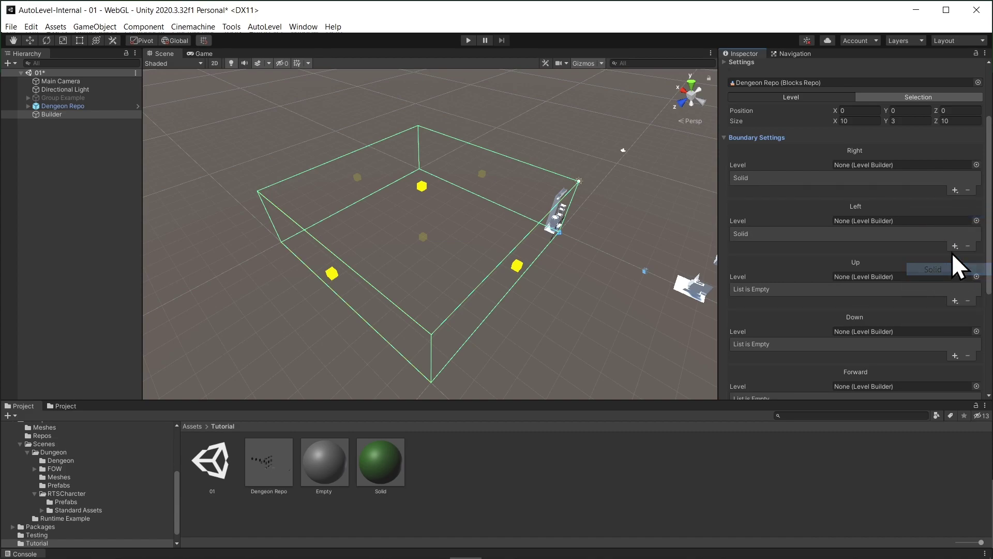
Step: Add Solid to the Up and Down boundaries
{"action": "scroll", "coordinate": [955, 243], "scroll_direction": "down", "scroll_amount": 3}
{"action": "left_click", "coordinate": [955, 207]}
{"action": "left_click", "coordinate": [953, 231]}
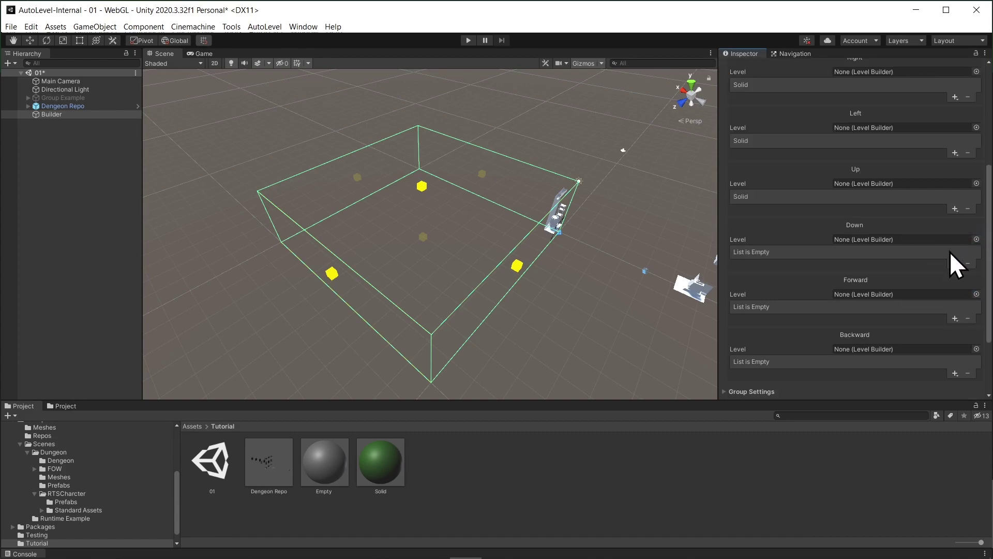
{"action": "left_click", "coordinate": [952, 263]}
{"action": "left_click", "coordinate": [950, 286]}
Step: Add Solid to the Forward and Backward boundaries
{"action": "scroll", "coordinate": [956, 282], "scroll_direction": "down", "scroll_amount": 3}
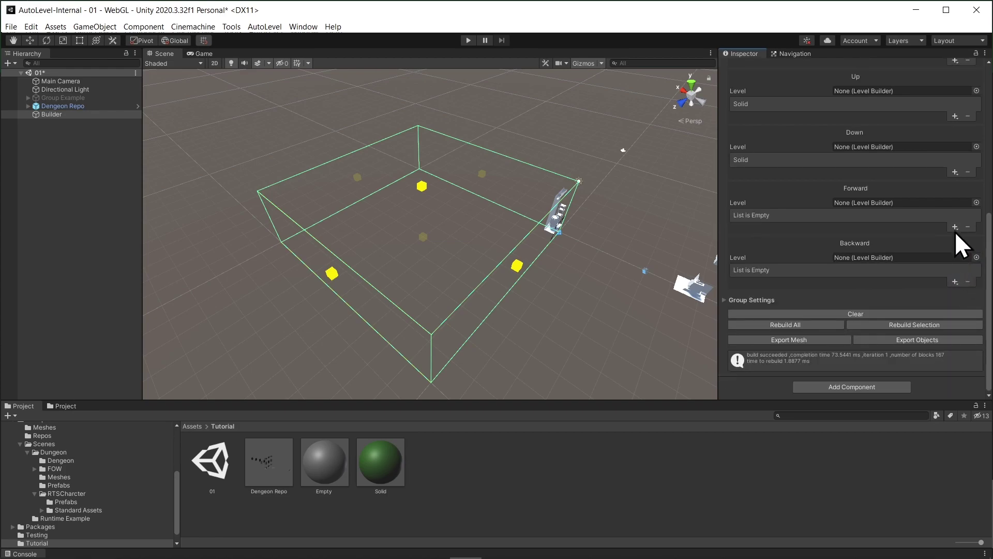
{"action": "left_click", "coordinate": [955, 226]}
{"action": "left_click", "coordinate": [949, 252]}
{"action": "left_click", "coordinate": [955, 283]}
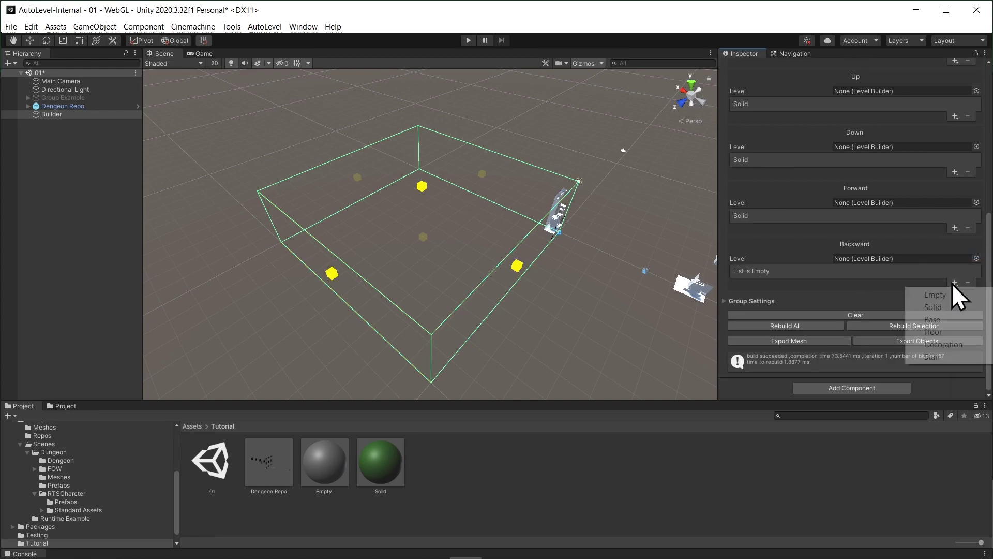
{"action": "left_click", "coordinate": [949, 308]}
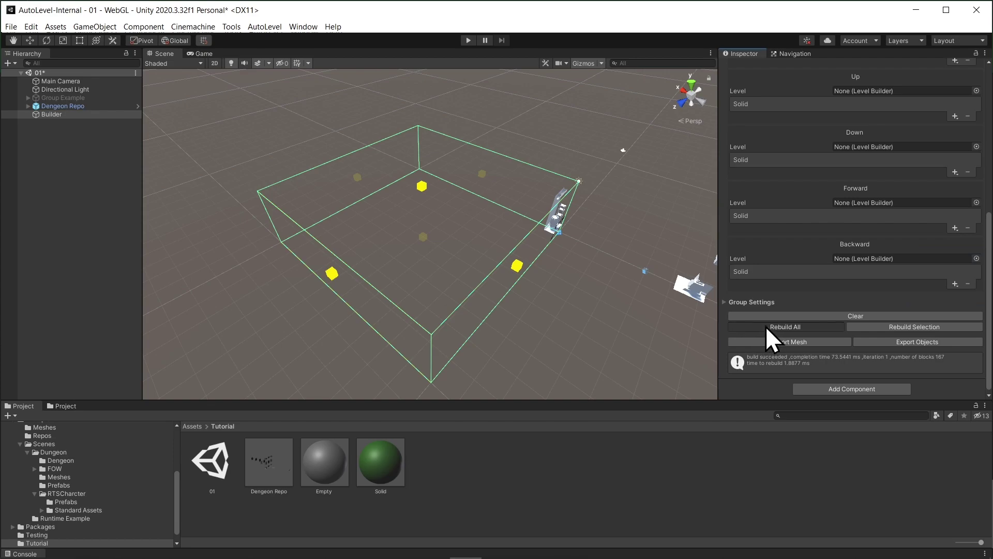
Step: Rebuild All about ten times, cycling layouts until walls fill the 10×3×10 box
{"action": "left_click", "coordinate": [767, 327]}
{"action": "left_click", "coordinate": [766, 328]}
{"action": "left_click", "coordinate": [767, 327]}
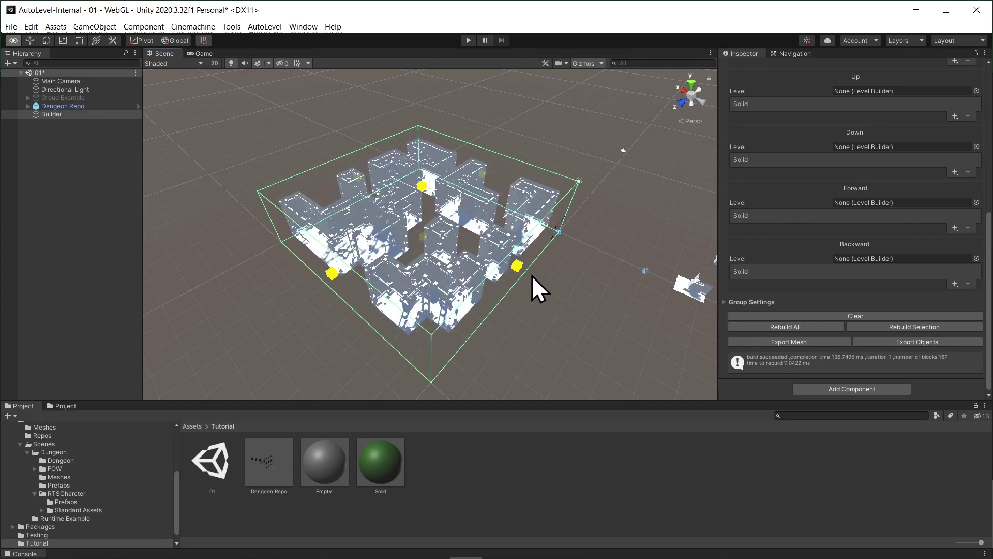
{"action": "left_click_drag", "start_coordinate": [532, 275], "coordinate": [668, 338], "text": "alt"}
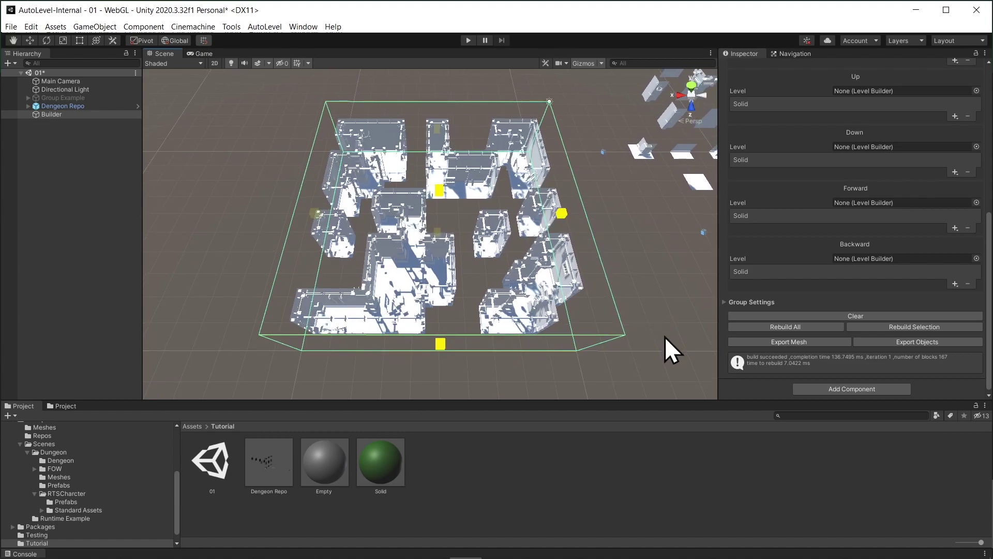
{"action": "left_click", "coordinate": [786, 327]}
{"action": "left_click", "coordinate": [787, 327]}
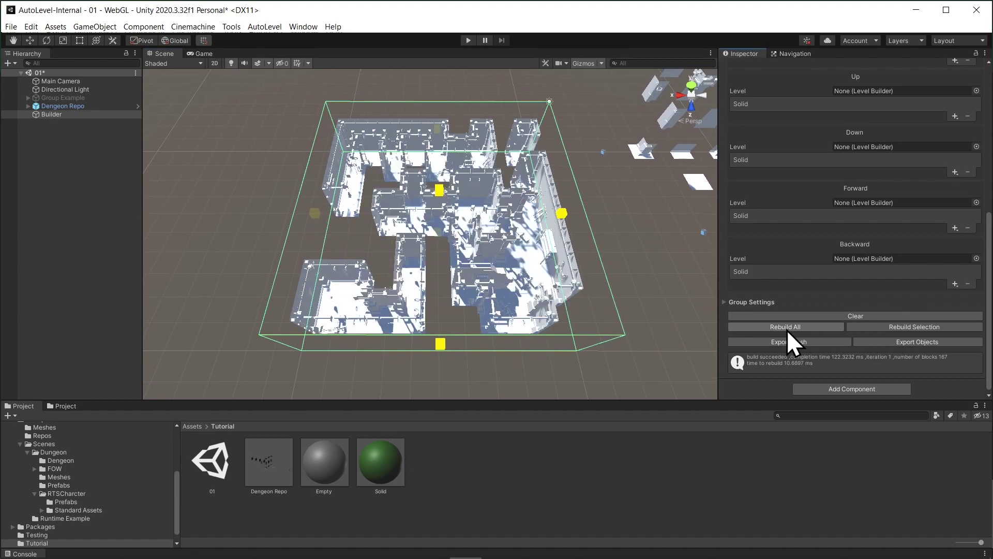
{"action": "left_click", "coordinate": [787, 327]}
{"action": "left_click", "coordinate": [787, 330]}
{"action": "left_click", "coordinate": [786, 330]}
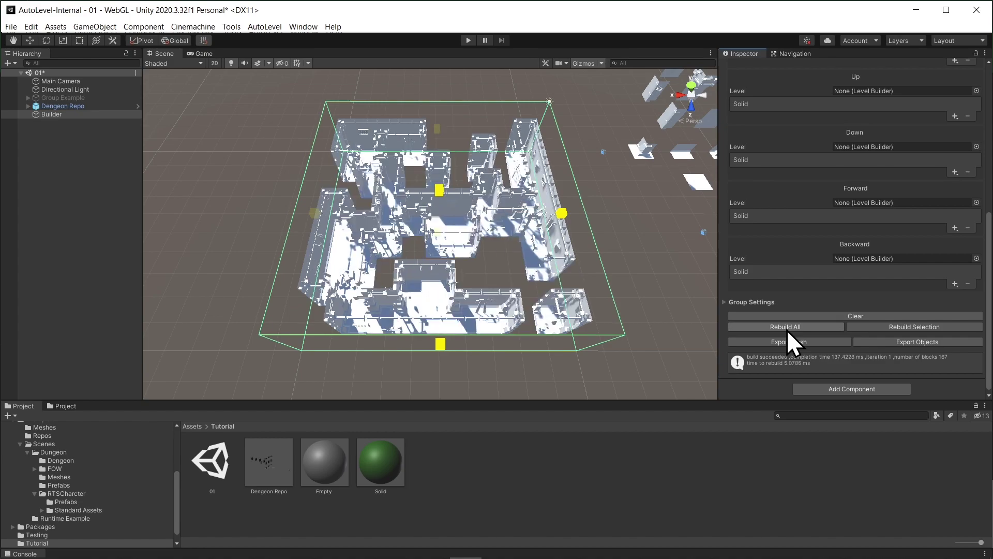
{"action": "left_click", "coordinate": [786, 329]}
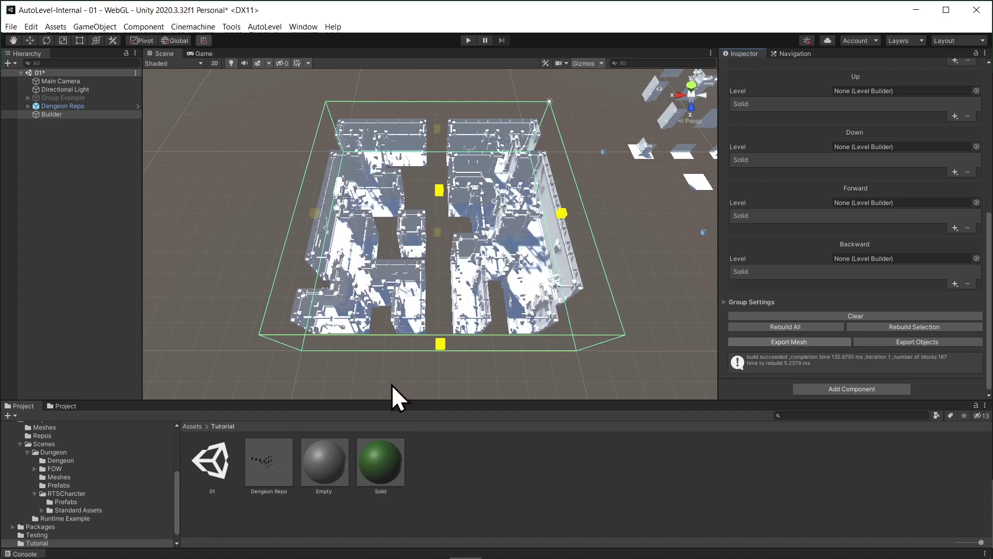
{"action": "left_click", "coordinate": [815, 330]}
{"action": "left_click_drag", "start_coordinate": [526, 362], "coordinate": [530, 309], "text": "alt"}
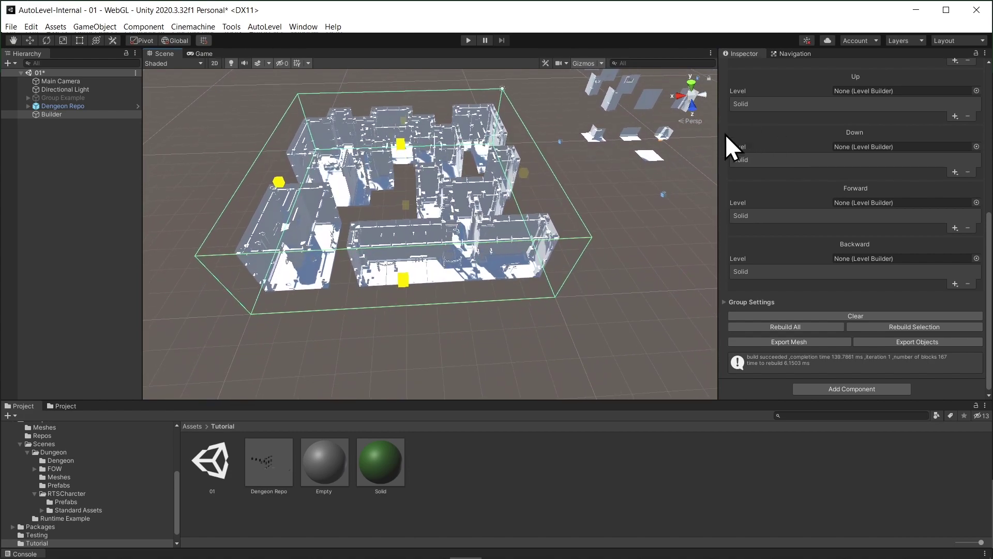
Step: Inspect the dungeon in Front orthographic view, then return to perspective
{"action": "left_click", "coordinate": [699, 123]}
{"action": "left_click", "coordinate": [692, 107]}
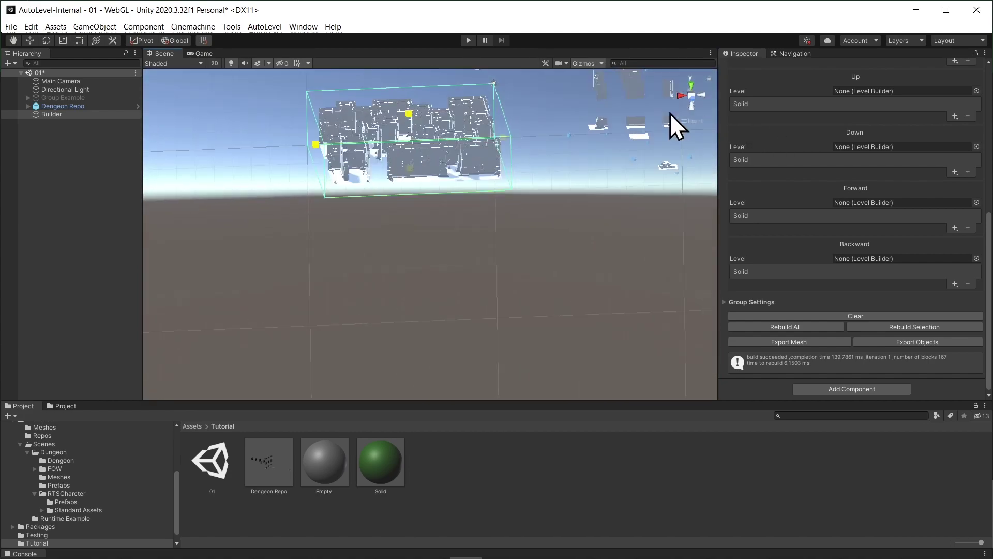
{"action": "middle_click_drag", "start_coordinate": [558, 154], "coordinate": [559, 356]}
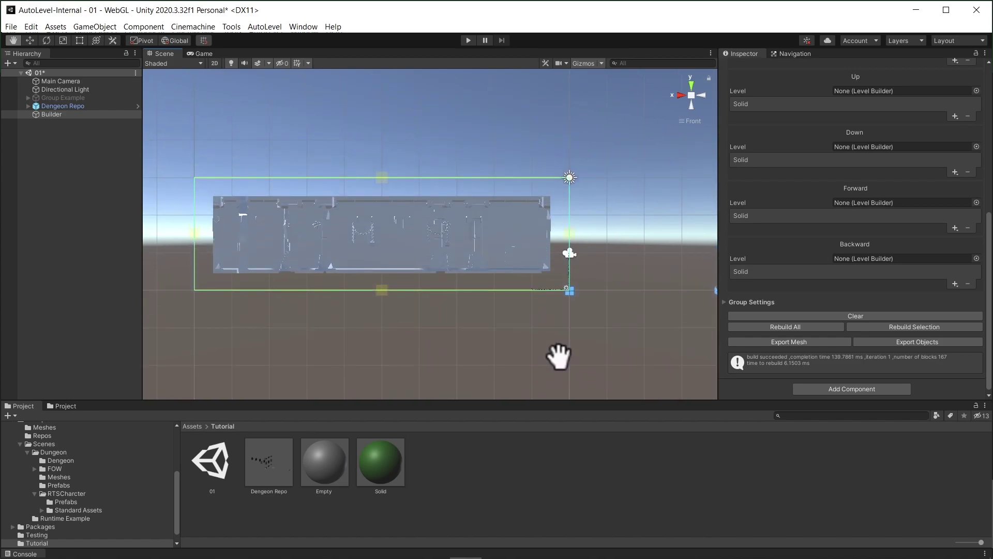
{"action": "scroll", "coordinate": [470, 321], "scroll_direction": "up", "scroll_amount": 3}
{"action": "middle_click_drag", "start_coordinate": [393, 310], "coordinate": [582, 305]}
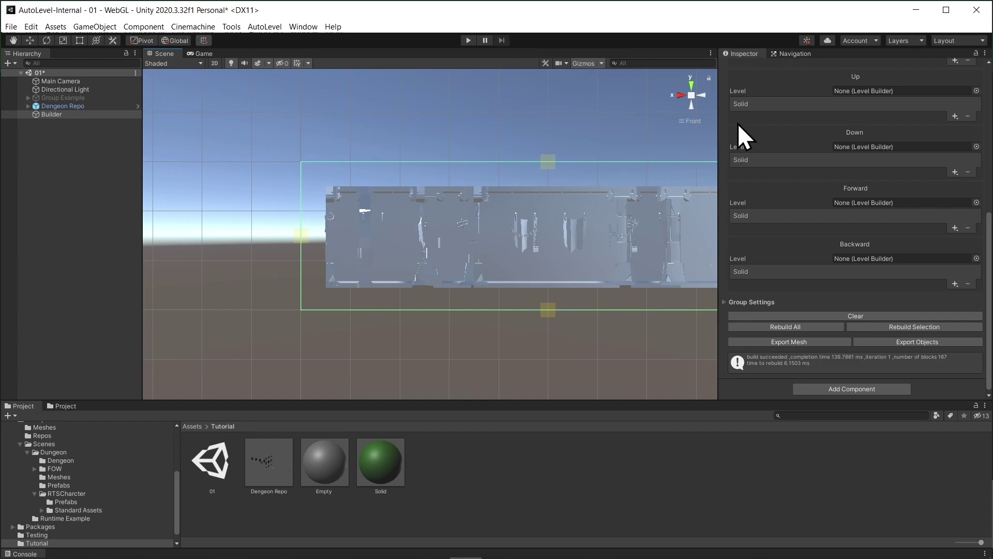
{"action": "left_click", "coordinate": [688, 124]}
{"action": "left_click_drag", "start_coordinate": [554, 223], "coordinate": [541, 340], "text": "alt"}
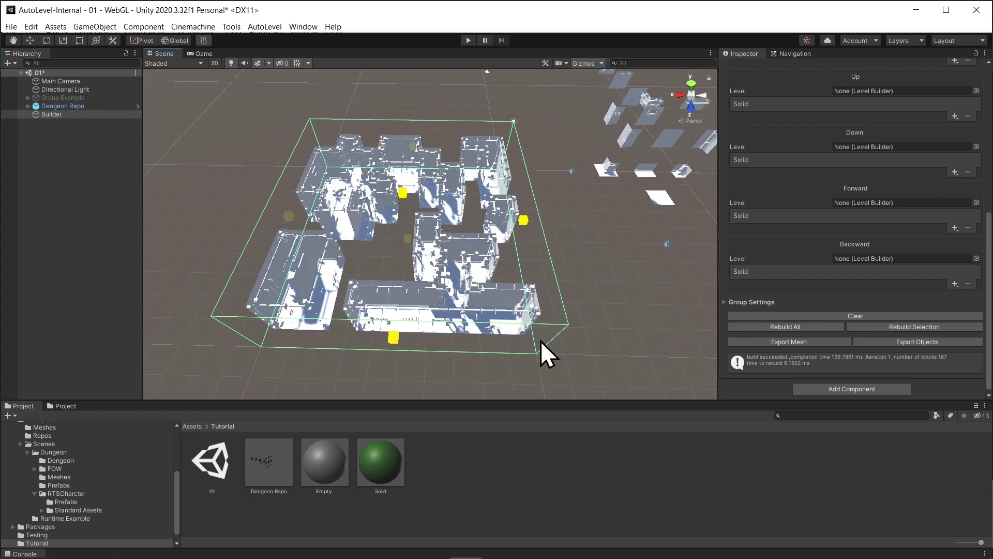
{"action": "scroll", "coordinate": [912, 153], "scroll_direction": "up", "scroll_amount": 10}
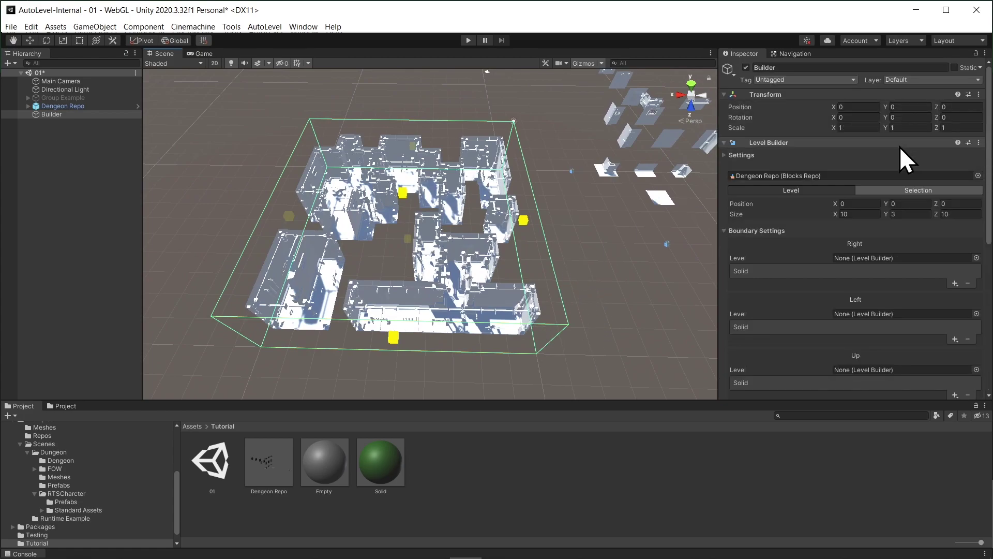
Step: Switch to cell Selection editing and clear all dungeon blocks from the level
{"action": "left_click", "coordinate": [756, 230]}
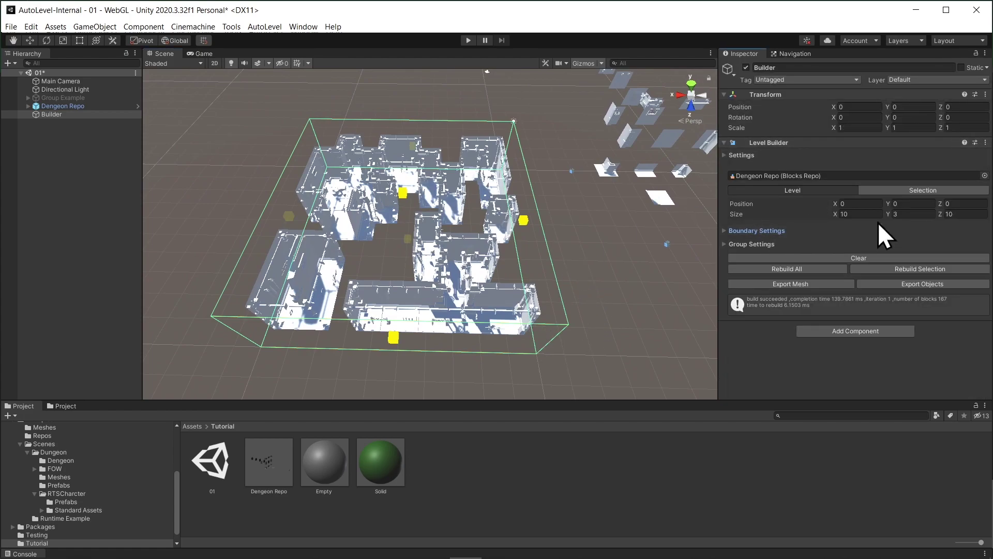
{"action": "left_click", "coordinate": [906, 189]}
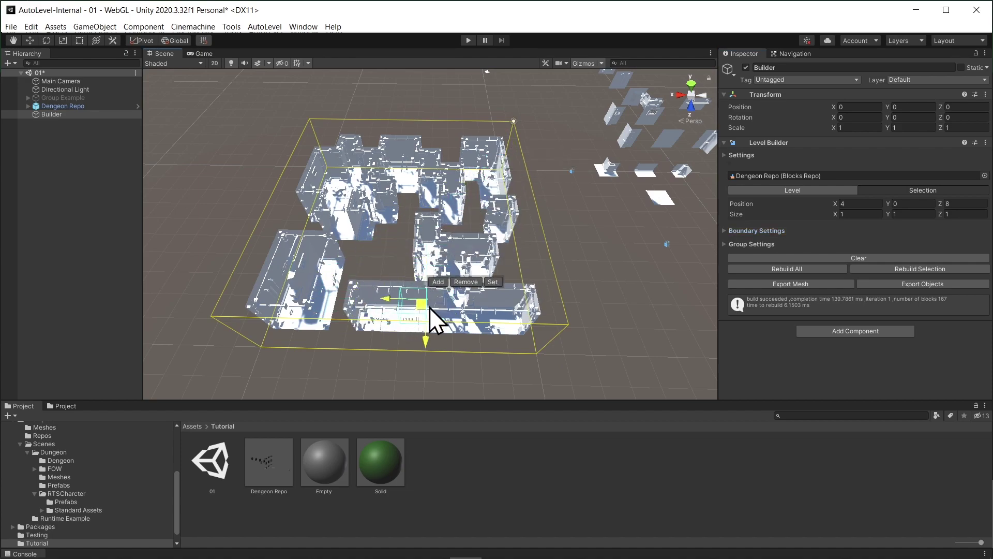
{"action": "left_click_drag", "start_coordinate": [456, 341], "coordinate": [373, 293], "text": "alt"}
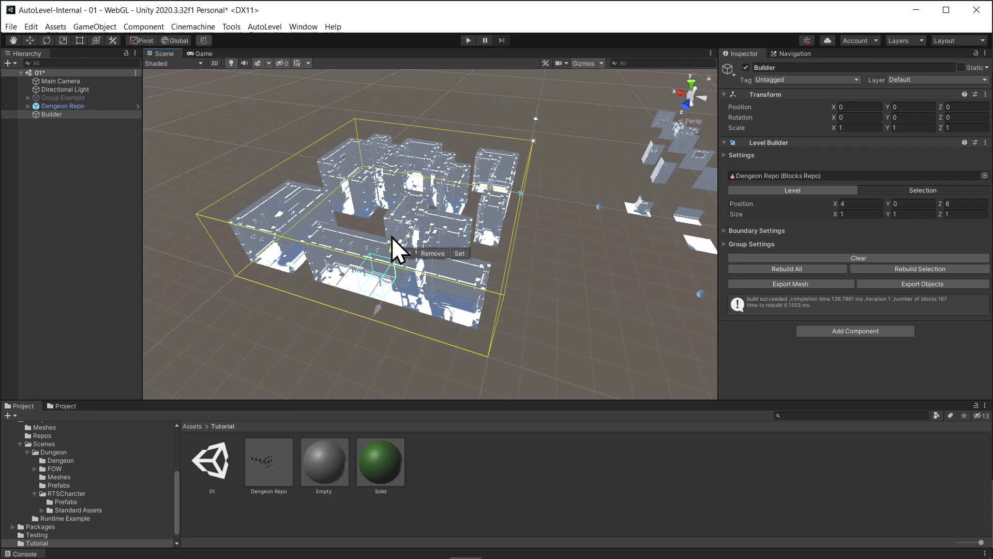
{"action": "left_click_drag", "start_coordinate": [392, 238], "coordinate": [477, 329], "text": "alt"}
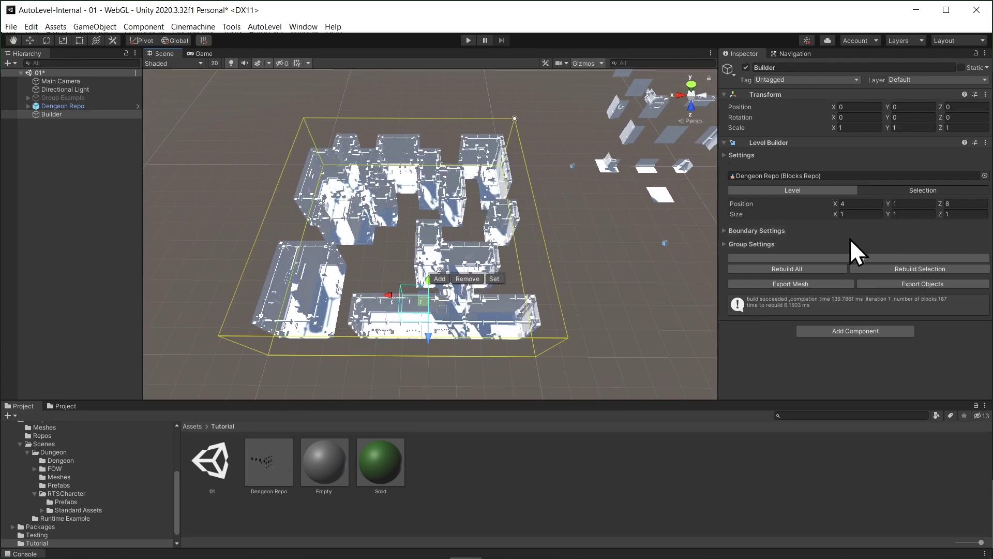
{"action": "left_click", "coordinate": [823, 258]}
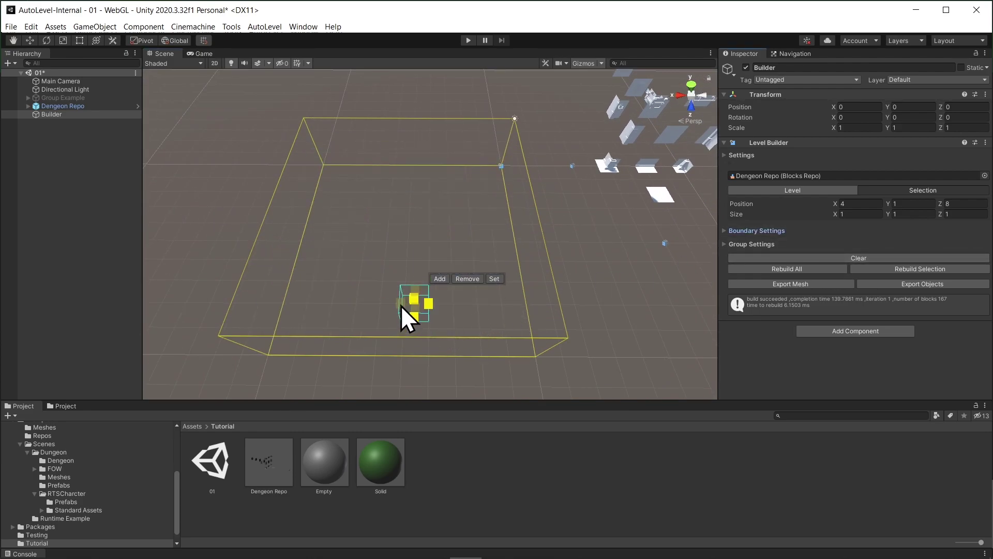
Step: Stretch the selection to a 4 × 1 × 6 region and set it to Empty
{"action": "left_click_drag", "start_coordinate": [402, 306], "coordinate": [321, 305]}
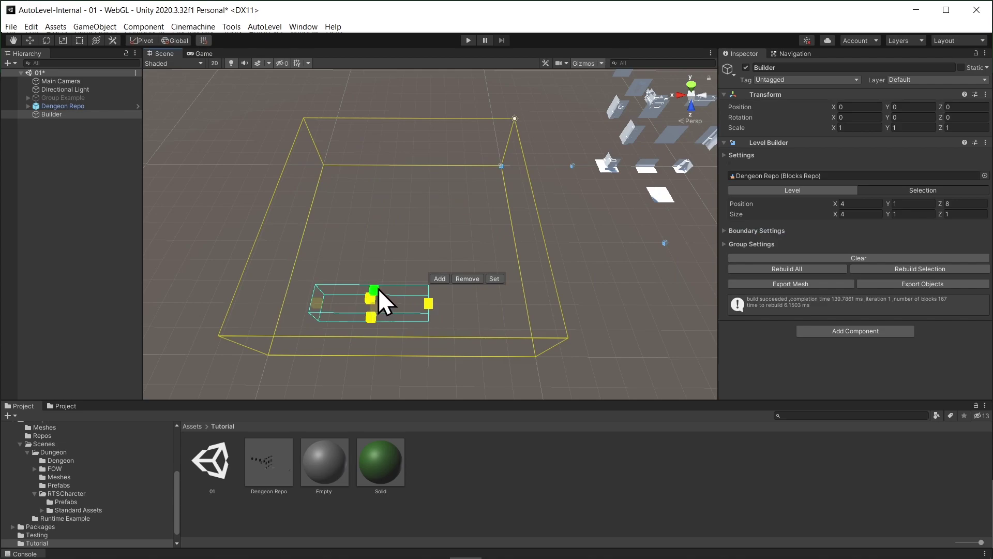
{"action": "left_click_drag", "start_coordinate": [377, 288], "coordinate": [388, 190]}
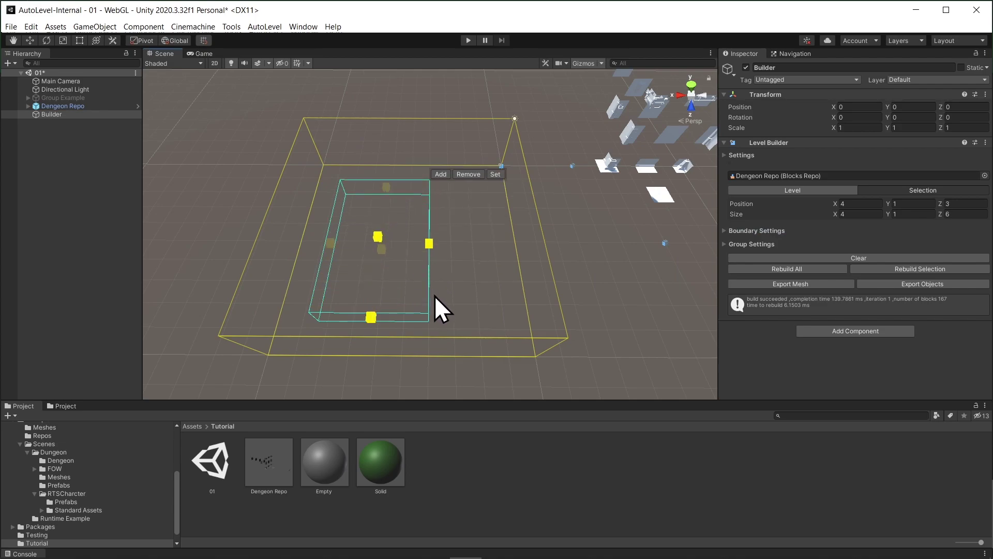
{"action": "left_click", "coordinate": [495, 173]}
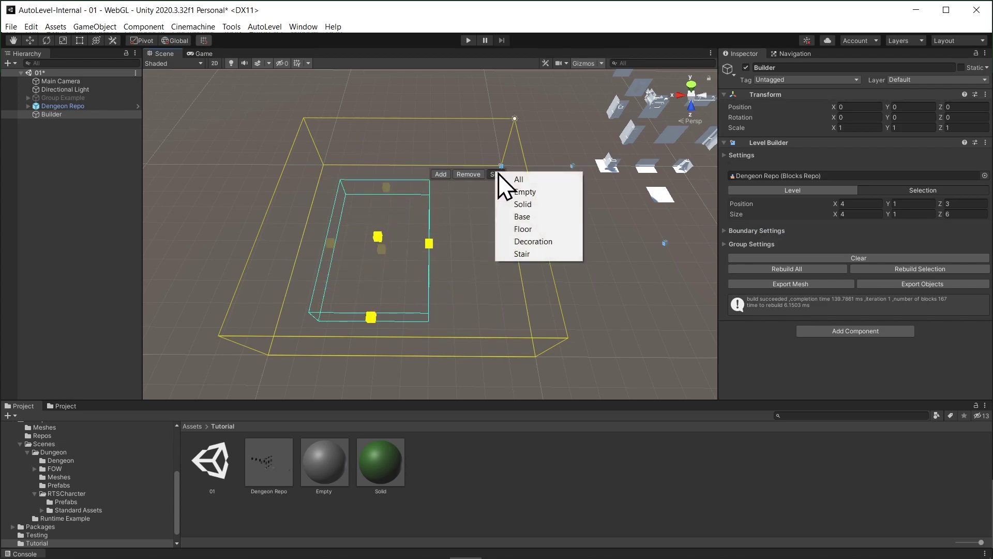
{"action": "left_click", "coordinate": [537, 193]}
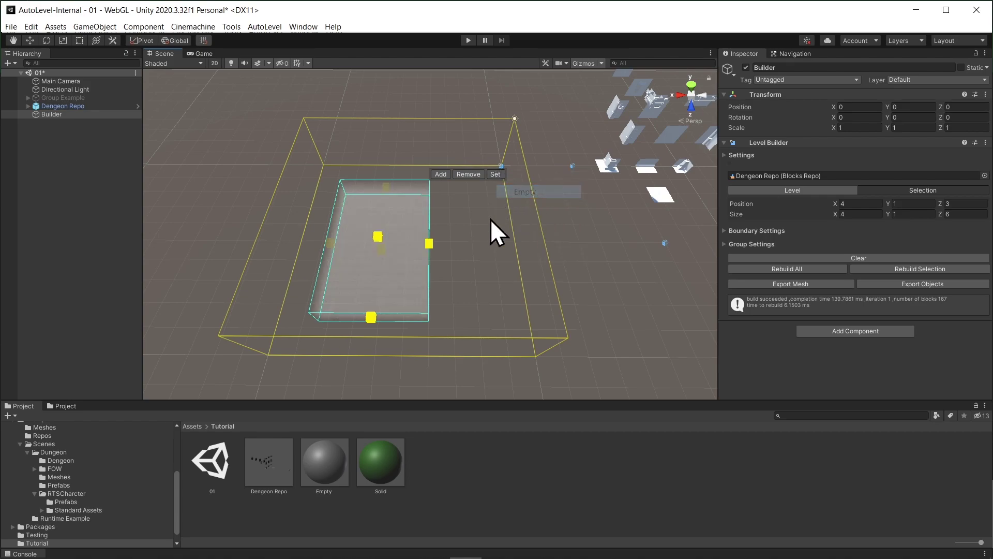
Step: Rebuild All eight times to regenerate the dungeon around the empty room
{"action": "left_click", "coordinate": [778, 267]}
{"action": "left_click", "coordinate": [778, 268]}
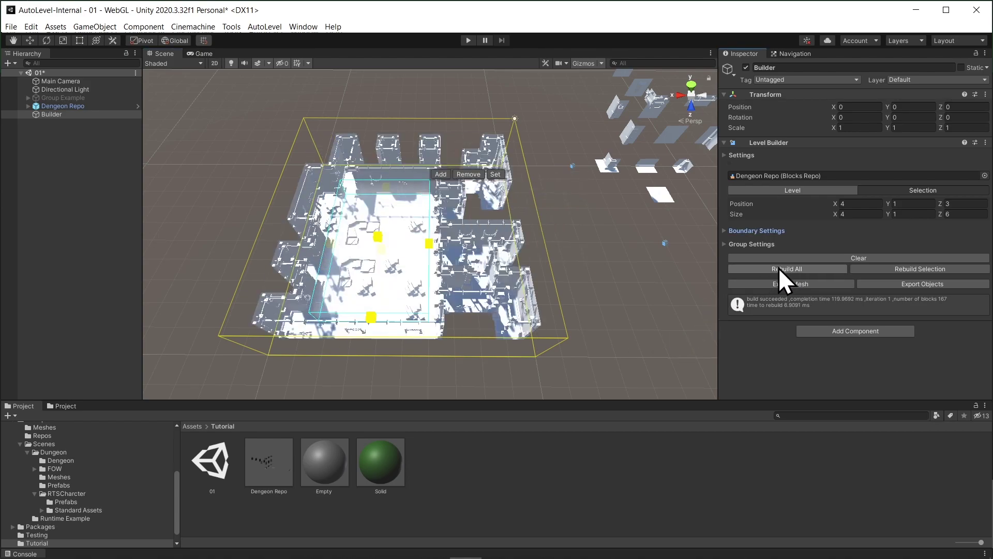
{"action": "left_click", "coordinate": [778, 268]}
{"action": "left_click", "coordinate": [778, 268]}
{"action": "left_click", "coordinate": [777, 268]}
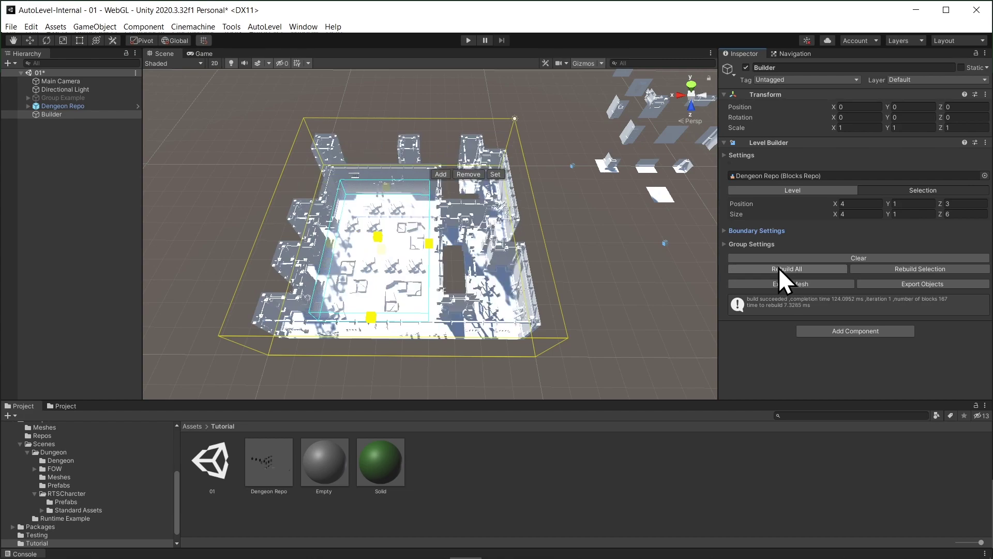
{"action": "left_click", "coordinate": [778, 268]}
{"action": "left_click", "coordinate": [778, 268]}
{"action": "left_click", "coordinate": [778, 268]}
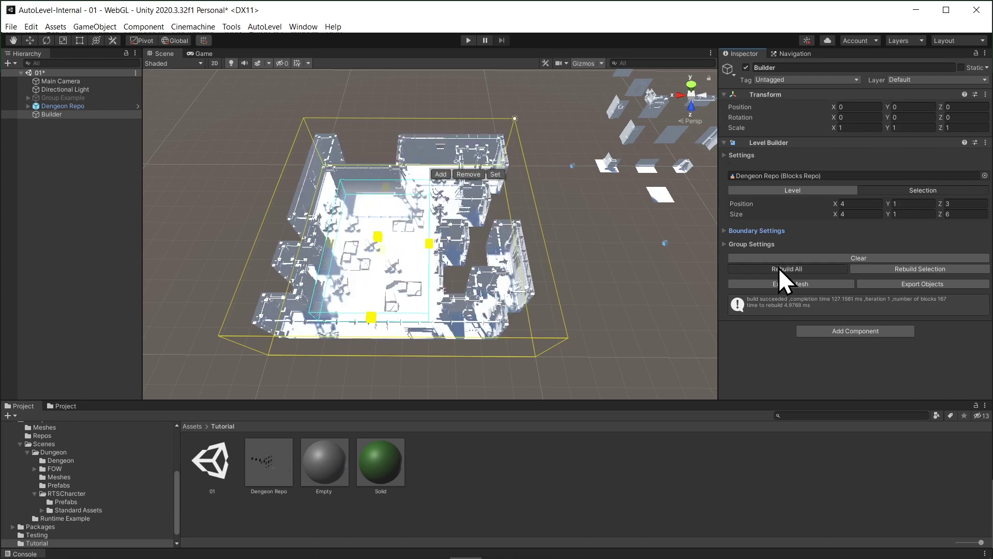
{"action": "left_click_drag", "start_coordinate": [584, 269], "coordinate": [462, 281], "text": "alt"}
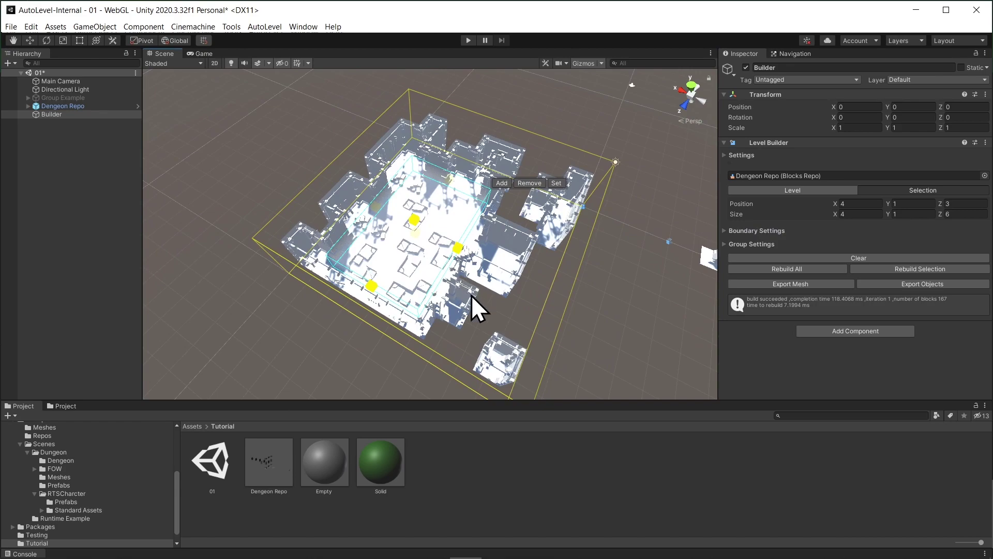
Step: Override the Decoration group weight to 0.1 in Group Settings and Rebuild All three times
{"action": "left_click", "coordinate": [750, 242]}
{"action": "scroll", "coordinate": [762, 266], "scroll_direction": "down", "scroll_amount": 3}
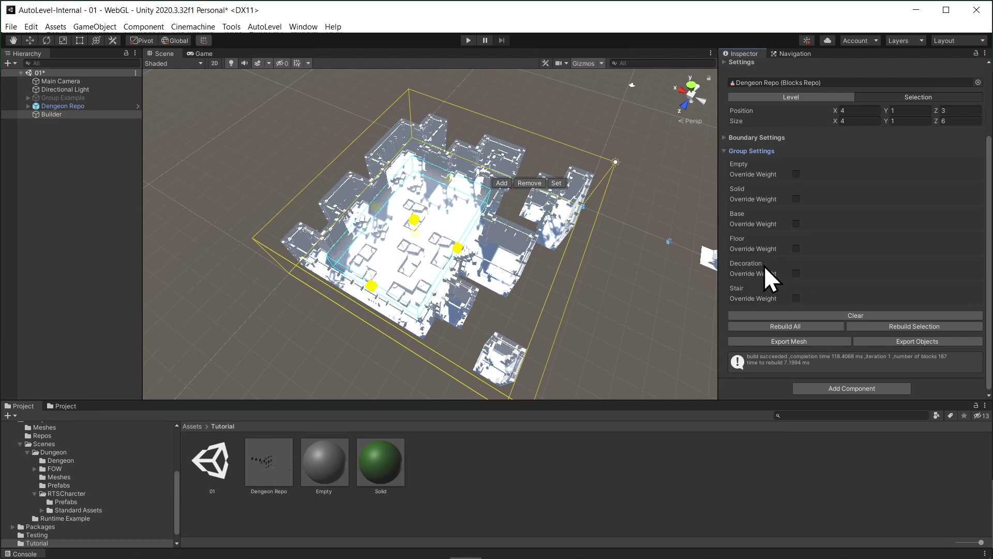
{"action": "left_click", "coordinate": [796, 273]}
{"action": "left_click", "coordinate": [918, 273]}
{"action": "left_click", "coordinate": [797, 329]}
{"action": "left_click", "coordinate": [799, 329]}
{"action": "left_click", "coordinate": [798, 329]}
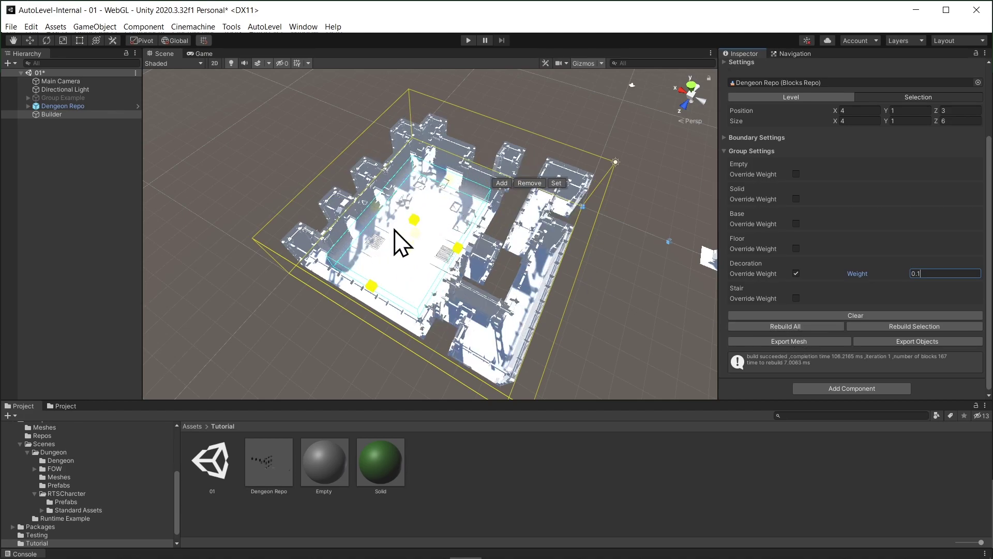
{"action": "left_click_drag", "start_coordinate": [410, 315], "coordinate": [475, 286], "text": "alt"}
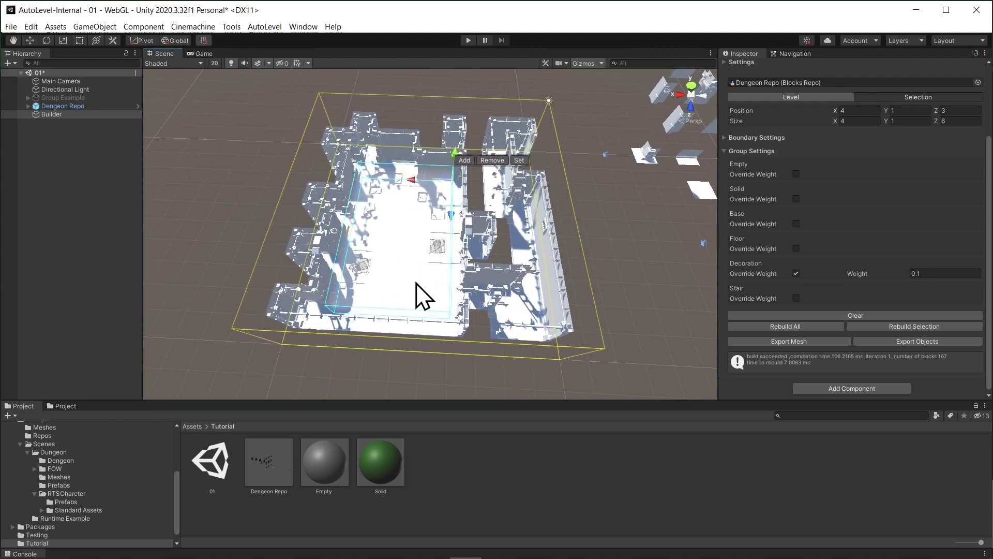
Step: Move the selection to the level's lower-left corner and resize it to 5 × 3 × 6
{"action": "left_click_drag", "start_coordinate": [447, 185], "coordinate": [301, 235]}
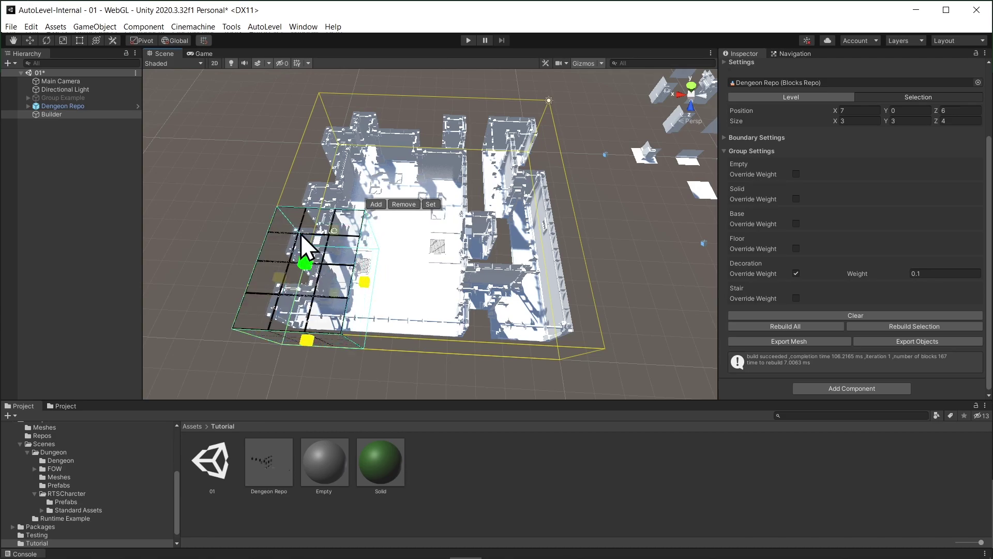
{"action": "left_click_drag", "start_coordinate": [325, 200], "coordinate": [278, 210], "text": "alt"}
{"action": "left_click_drag", "start_coordinate": [402, 219], "coordinate": [442, 207]}
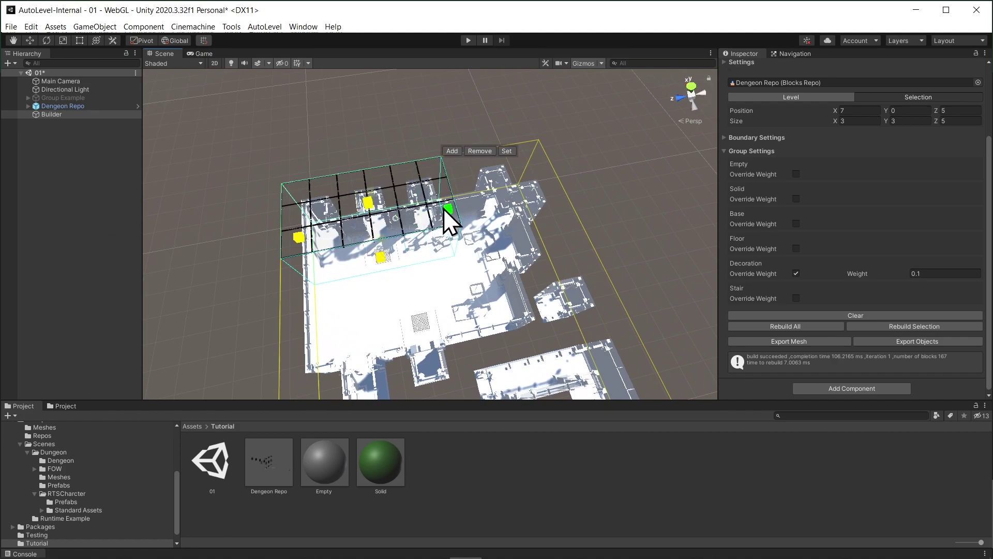
{"action": "left_click_drag", "start_coordinate": [382, 259], "coordinate": [463, 266]}
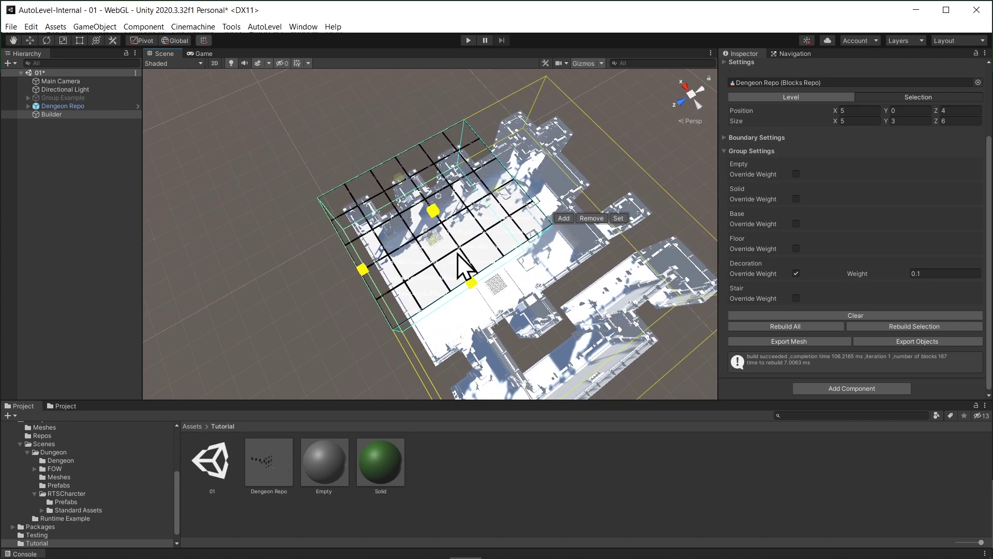
Step: Run Rebuild Selection seven times to regenerate only that region
{"action": "left_click", "coordinate": [901, 328]}
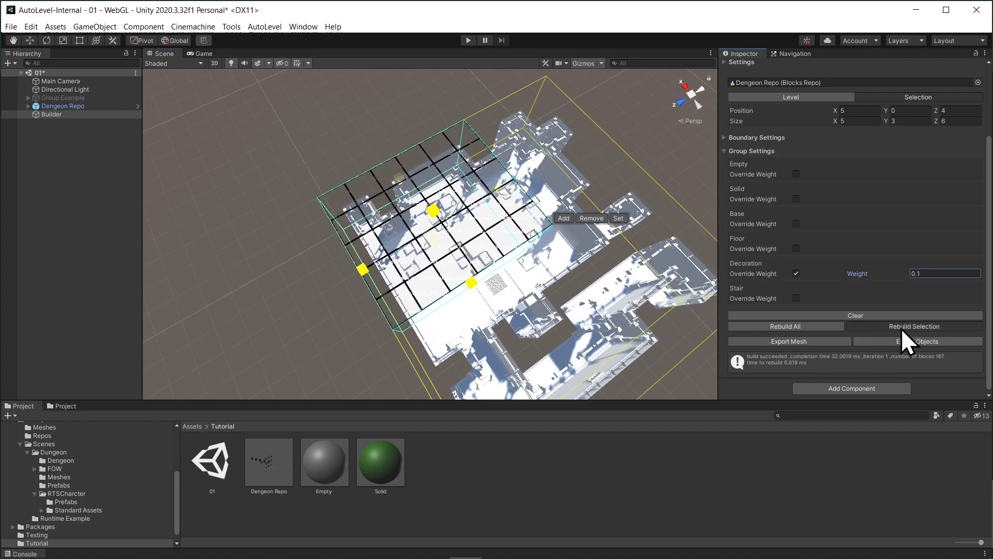
{"action": "left_click", "coordinate": [901, 328]}
{"action": "left_click", "coordinate": [901, 328]}
{"action": "left_click", "coordinate": [901, 328]}
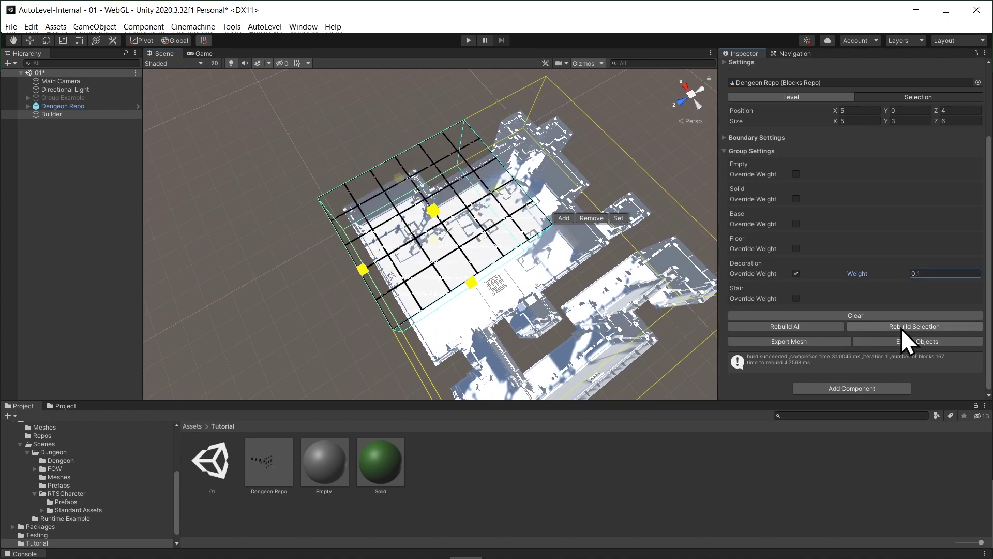
{"action": "left_click", "coordinate": [901, 327]}
{"action": "left_click", "coordinate": [901, 328]}
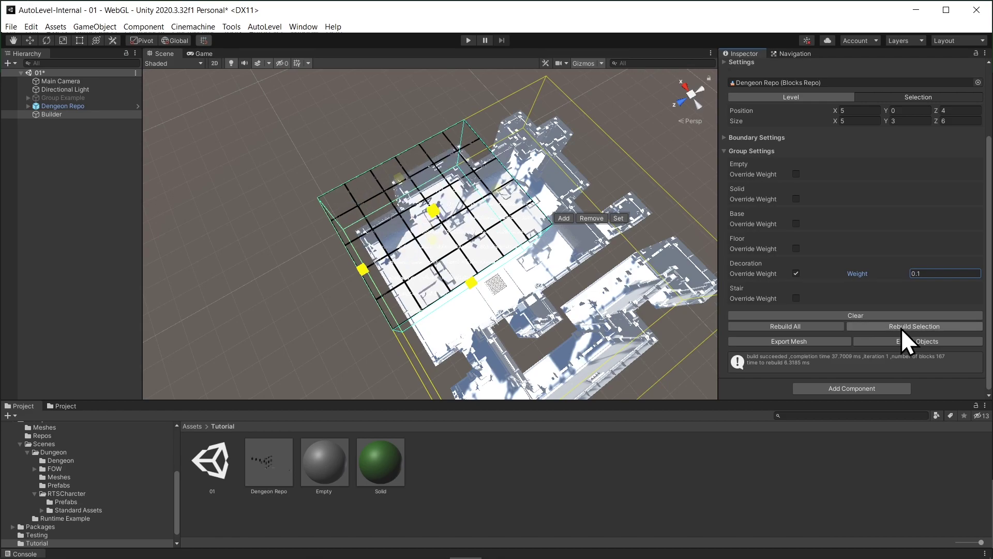
{"action": "left_click", "coordinate": [901, 328]}
{"action": "left_click_drag", "start_coordinate": [672, 310], "coordinate": [530, 265], "text": "alt"}
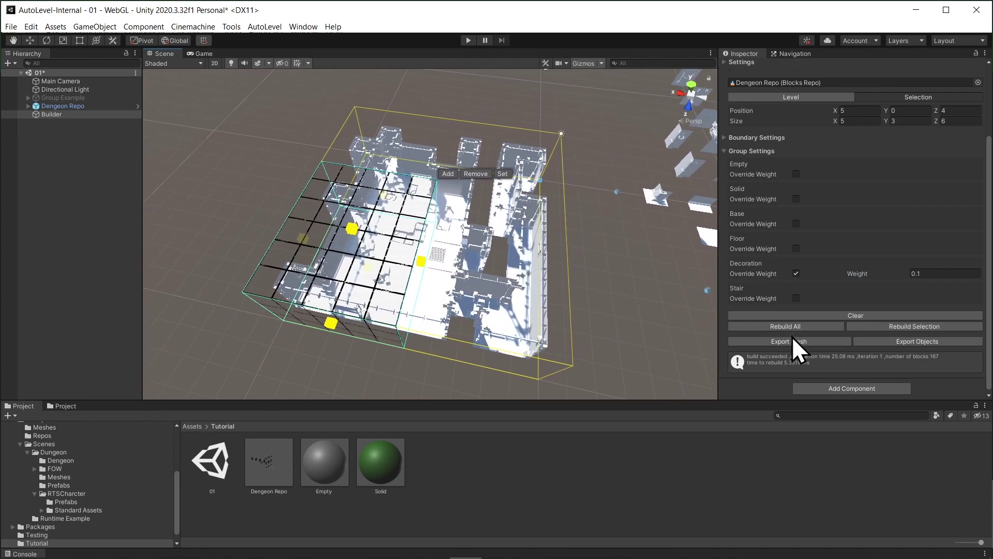
Step: Clear the dungeon, move the selection up-right, and set it to Empty
{"action": "left_click", "coordinate": [836, 315]}
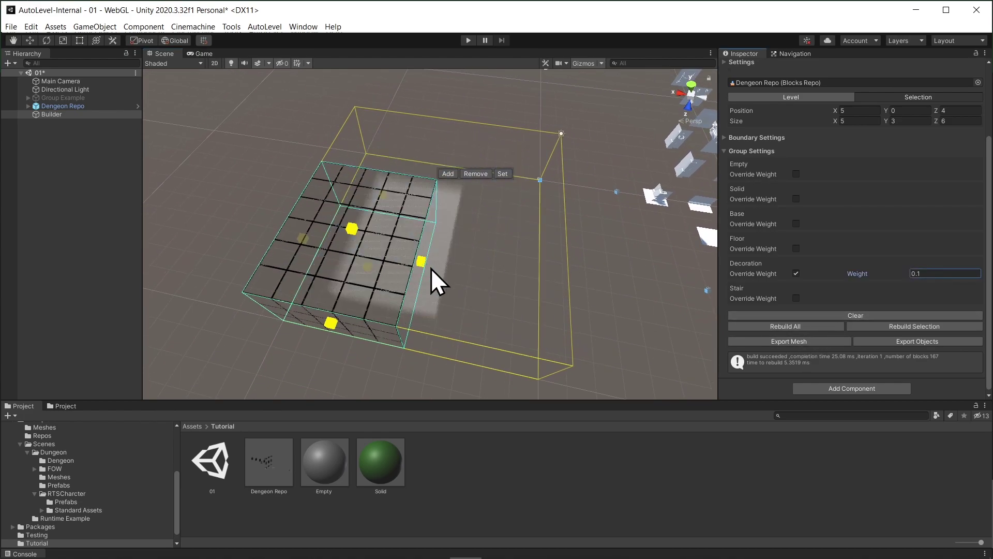
{"action": "left_click_drag", "start_coordinate": [439, 230], "coordinate": [476, 221]}
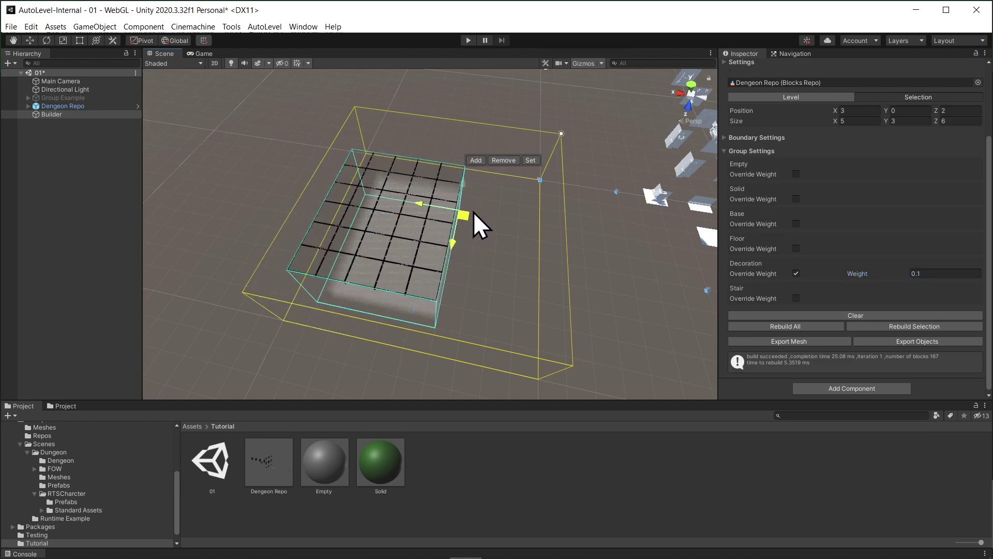
{"action": "left_click", "coordinate": [540, 159]}
{"action": "left_click", "coordinate": [553, 164]}
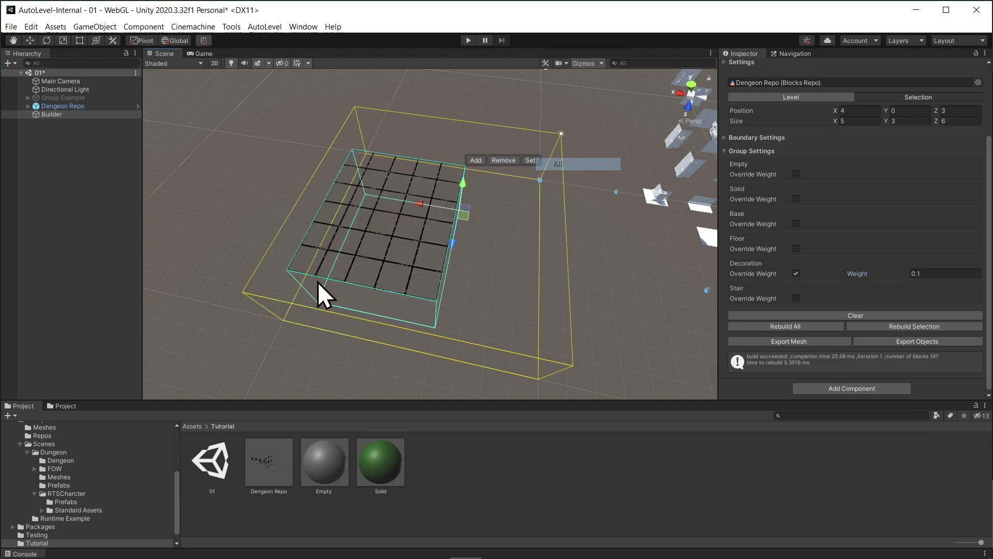
{"action": "left_click_drag", "start_coordinate": [321, 288], "coordinate": [408, 272], "text": "alt"}
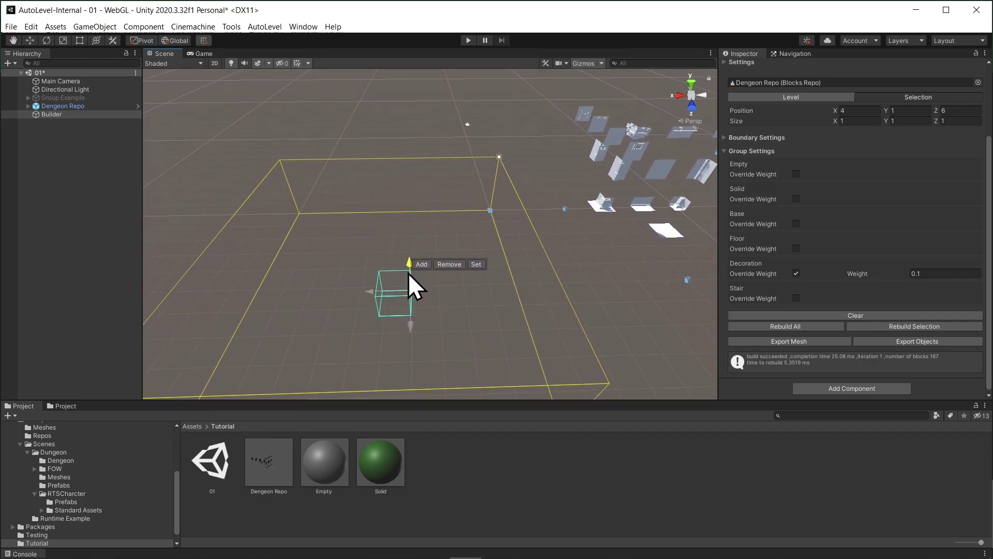
Step: Make the single cell at 5, 1, 6 Solid, then Rebuild All, which fails
{"action": "left_click", "coordinate": [473, 264]}
{"action": "left_click", "coordinate": [519, 284]}
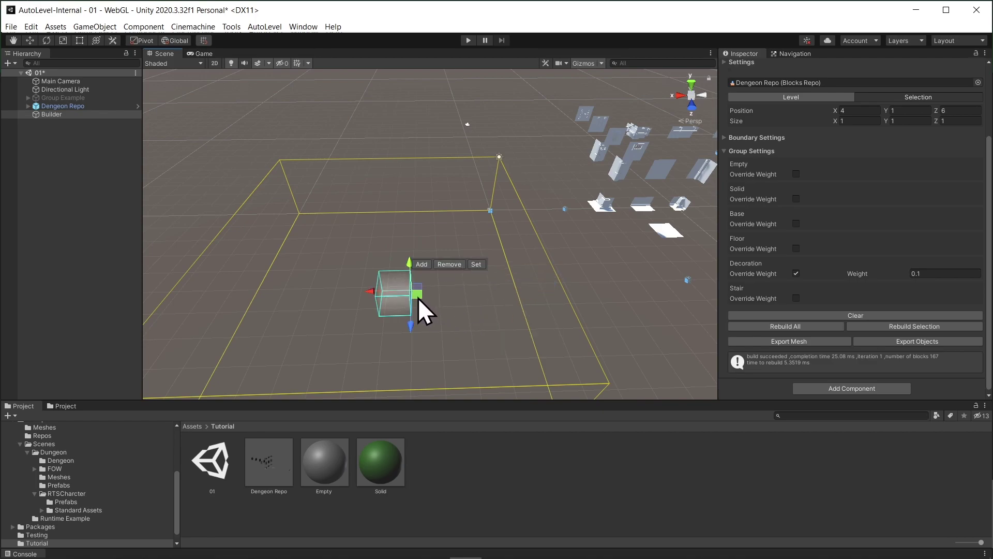
{"action": "left_click_drag", "start_coordinate": [373, 290], "coordinate": [359, 293]}
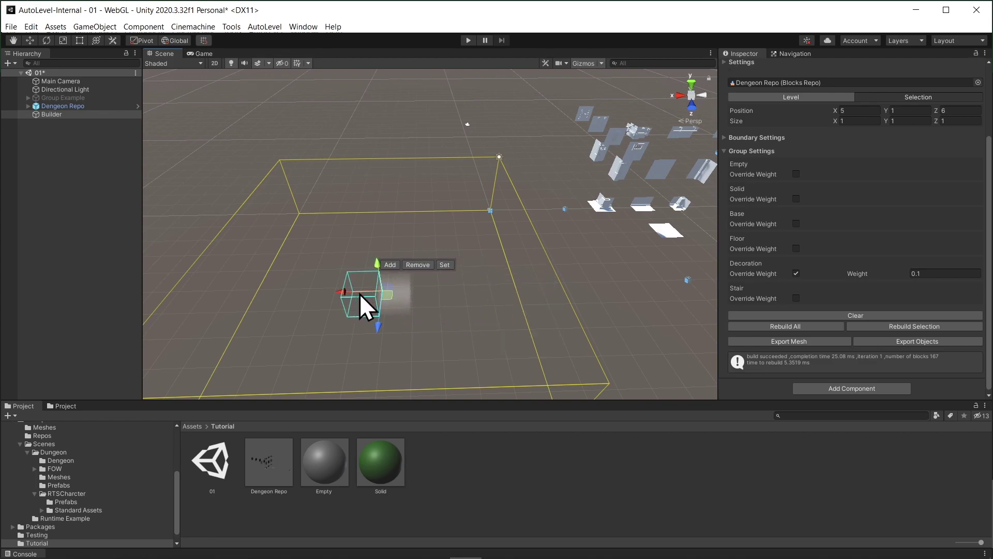
{"action": "left_click", "coordinate": [444, 265]}
{"action": "left_click", "coordinate": [489, 297]}
{"action": "left_click", "coordinate": [800, 327]}
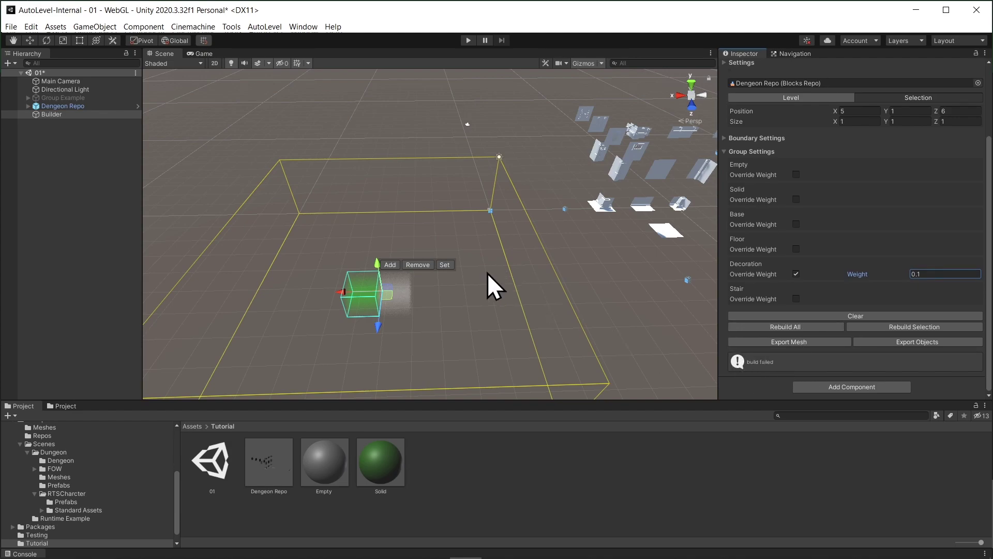
Step: Activate the Group Example object and orbit around its example boxes
{"action": "left_click", "coordinate": [62, 98]}
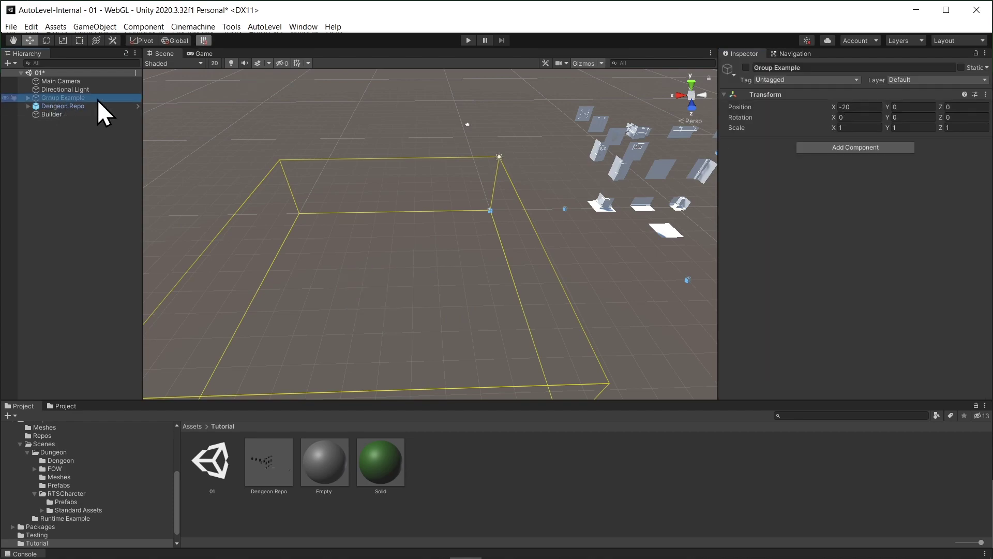
{"action": "left_click", "coordinate": [745, 68]}
{"action": "left_click_drag", "start_coordinate": [593, 211], "coordinate": [508, 288], "text": "alt"}
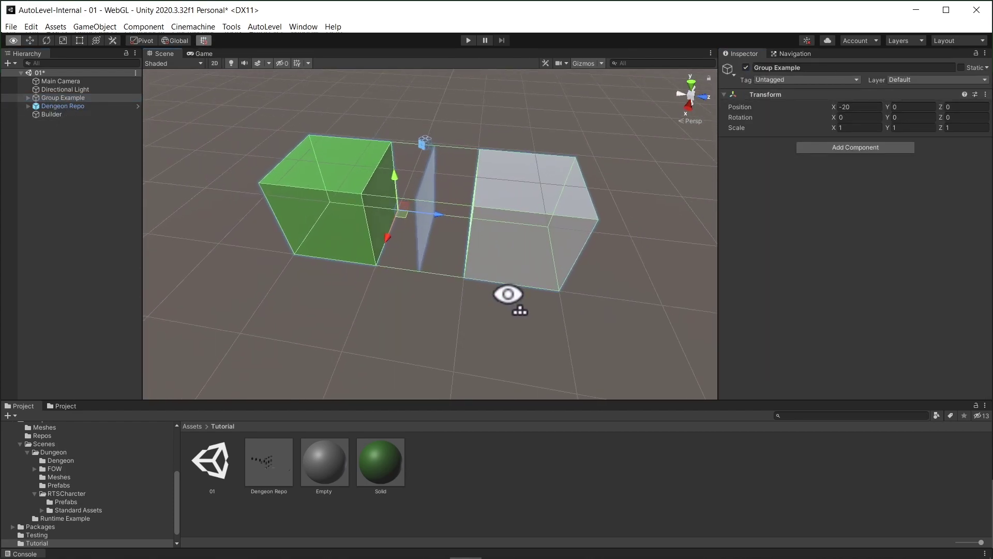
{"action": "left_click", "coordinate": [445, 342]}
{"action": "left_click_drag", "start_coordinate": [507, 326], "coordinate": [498, 331], "text": "alt"}
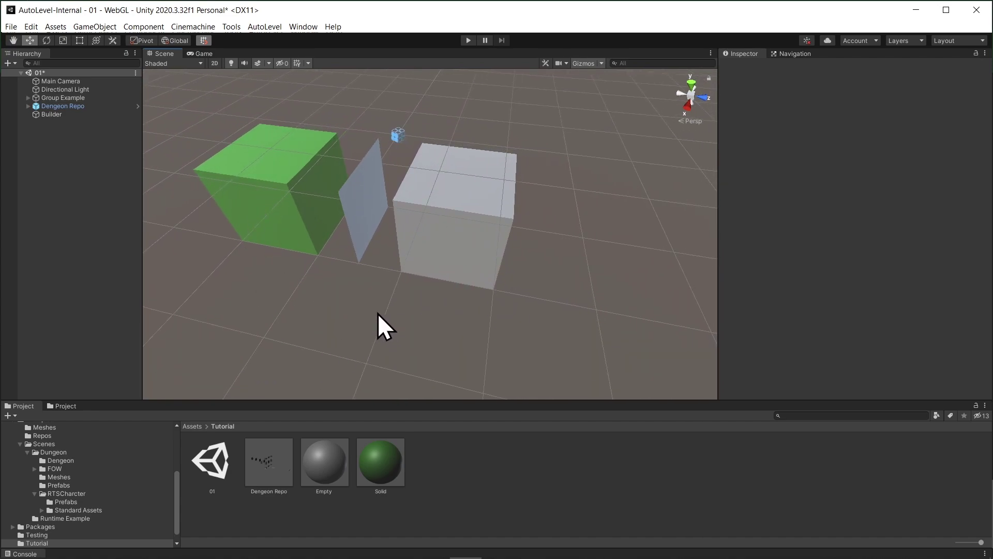
{"action": "left_click_drag", "start_coordinate": [377, 312], "coordinate": [383, 310], "text": "alt"}
{"action": "left_click_drag", "start_coordinate": [386, 227], "coordinate": [426, 257], "text": "alt"}
Step: Select the green Solid cube and the Wall, then the Builder to show its Level Builder settings
{"action": "left_click", "coordinate": [426, 257]}
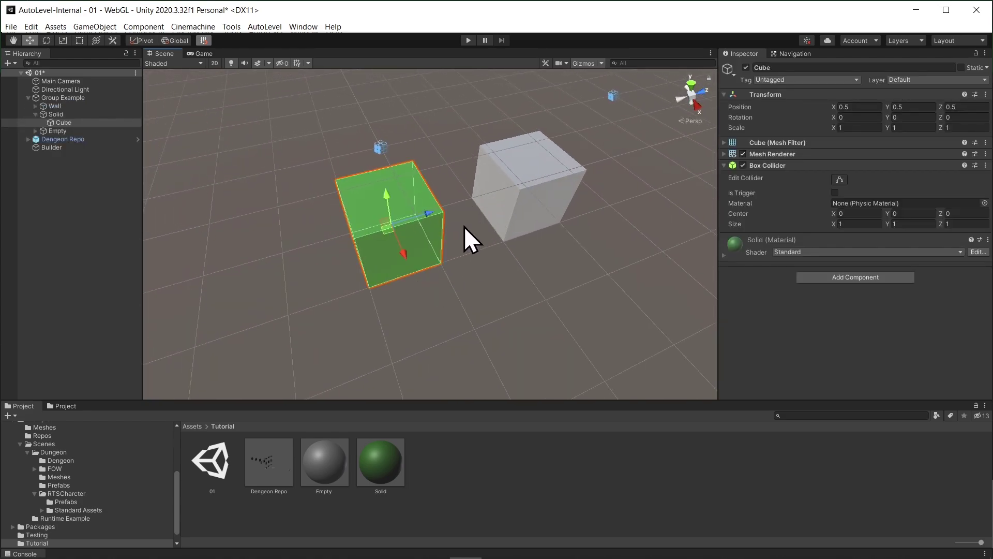
{"action": "left_click", "coordinate": [64, 107]}
{"action": "left_click_drag", "start_coordinate": [537, 261], "coordinate": [486, 200], "text": "alt"}
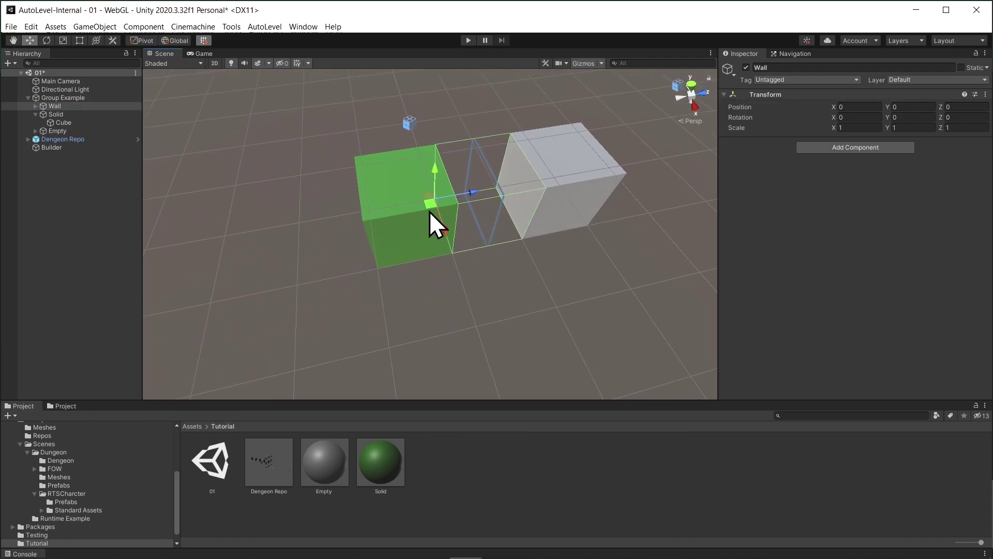
{"action": "left_click_drag", "start_coordinate": [523, 275], "coordinate": [395, 265], "text": "alt"}
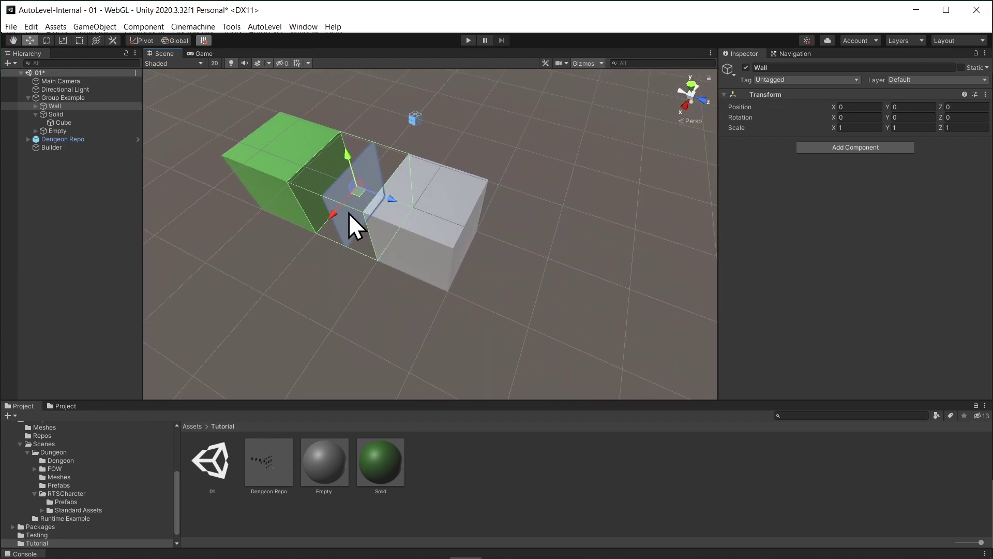
{"action": "left_click_drag", "start_coordinate": [402, 274], "coordinate": [349, 265], "text": "alt"}
{"action": "left_click", "coordinate": [58, 148]}
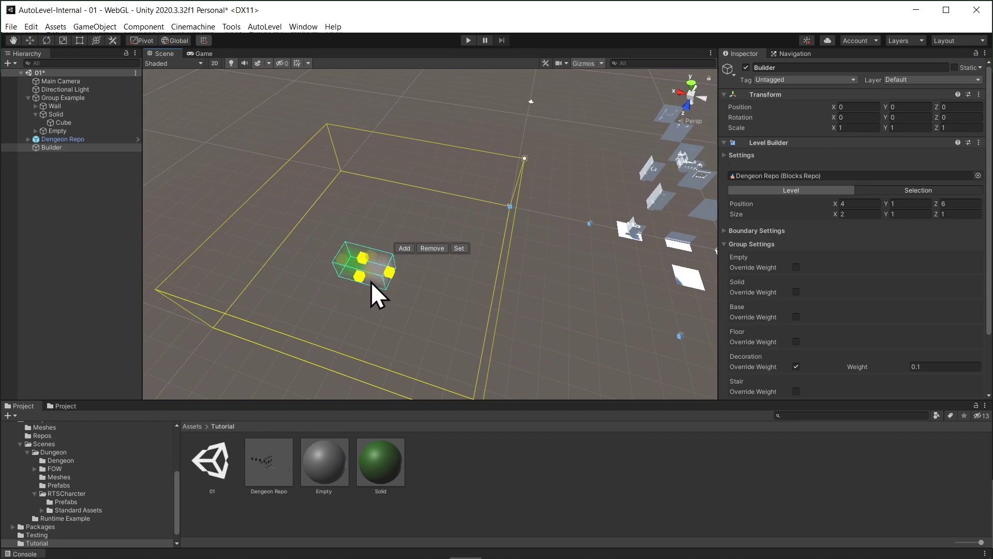
Step: Move the selection box, fill it with Empty blocks, and rebuild the whole level
{"action": "left_click", "coordinate": [459, 248]}
{"action": "left_click", "coordinate": [505, 255]}
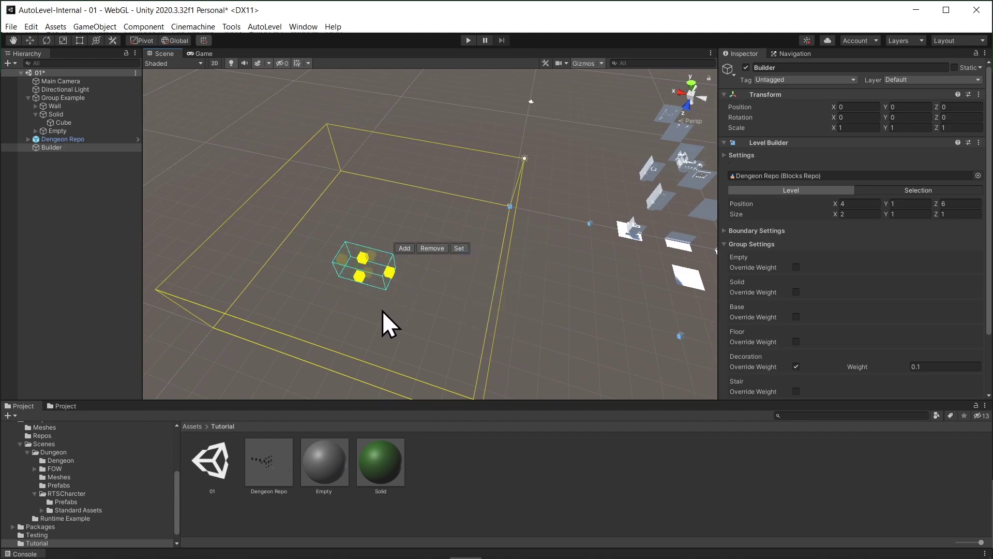
{"action": "left_click_drag", "start_coordinate": [396, 276], "coordinate": [550, 366]}
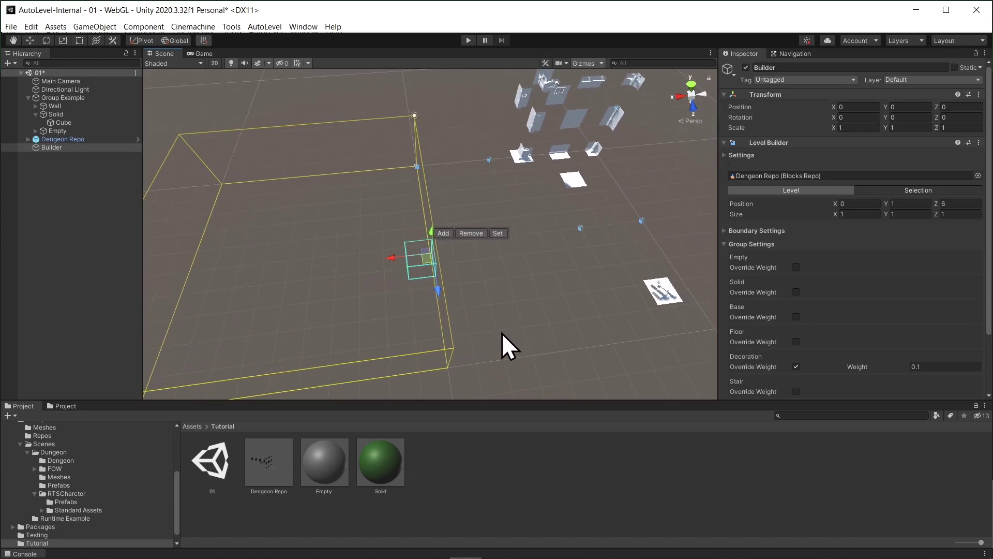
{"action": "left_click", "coordinate": [496, 233]}
{"action": "left_click", "coordinate": [518, 251]}
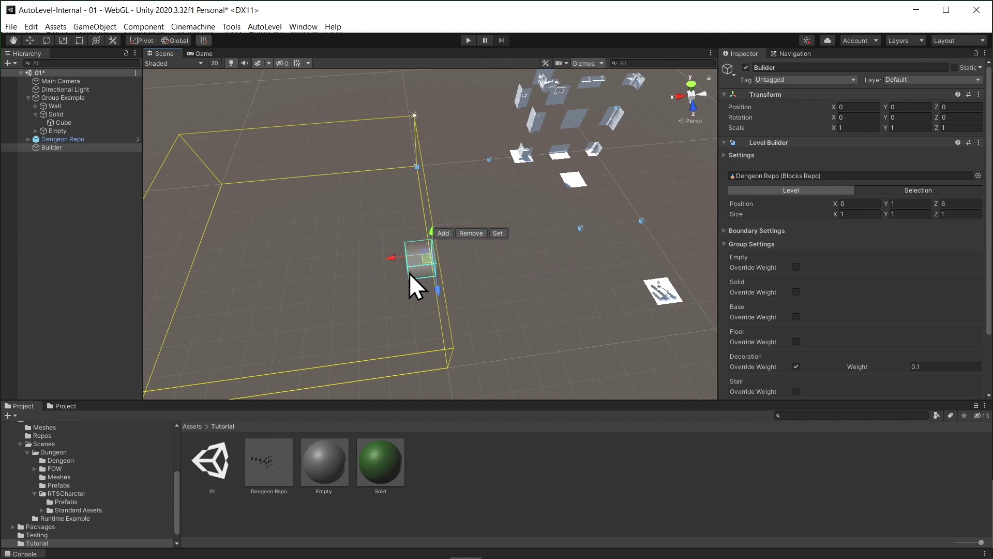
{"action": "scroll", "coordinate": [886, 278], "scroll_direction": "down", "scroll_amount": 3}
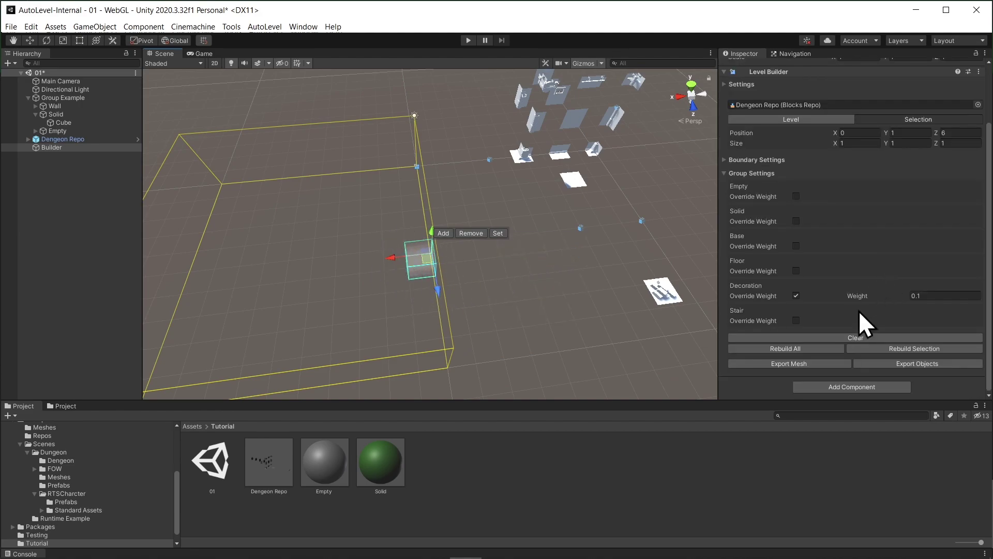
{"action": "left_click", "coordinate": [796, 347]}
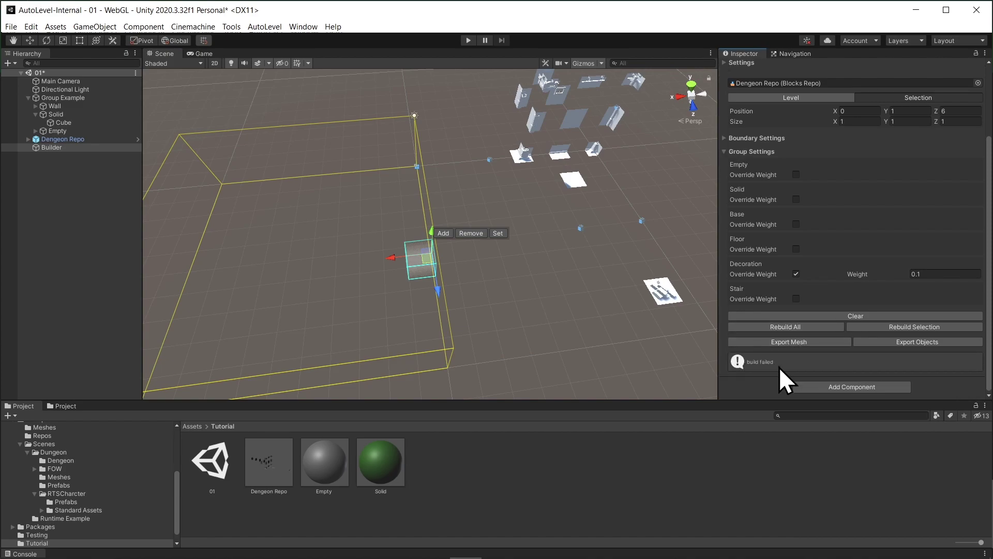
Step: Set the selection to All groups and rebuild, generating a 167-block dungeon
{"action": "right_click_drag", "start_coordinate": [539, 290], "coordinate": [445, 289]}
{"action": "left_click", "coordinate": [532, 241]}
{"action": "left_click", "coordinate": [561, 247]}
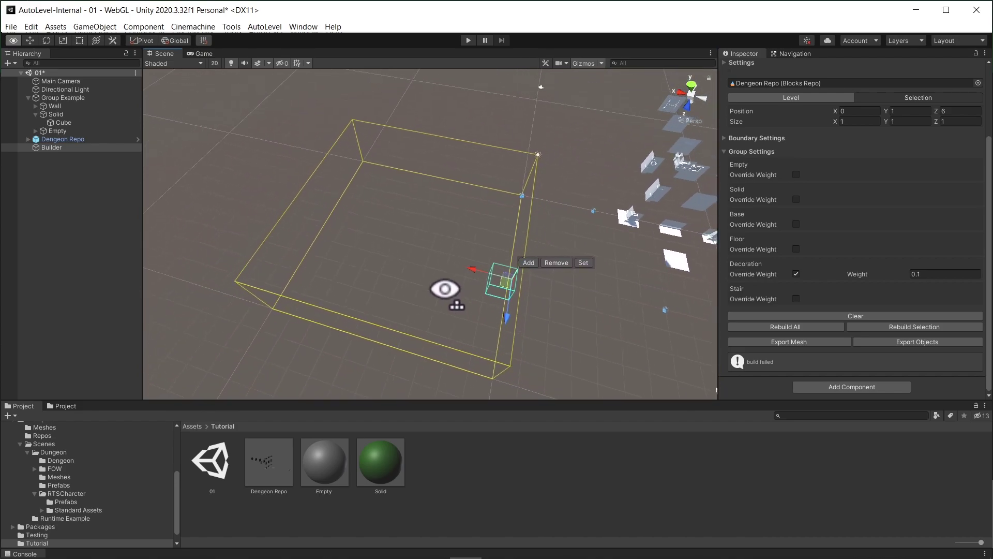
{"action": "left_click", "coordinate": [800, 327]}
{"action": "right_click_drag", "start_coordinate": [406, 321], "coordinate": [381, 288]}
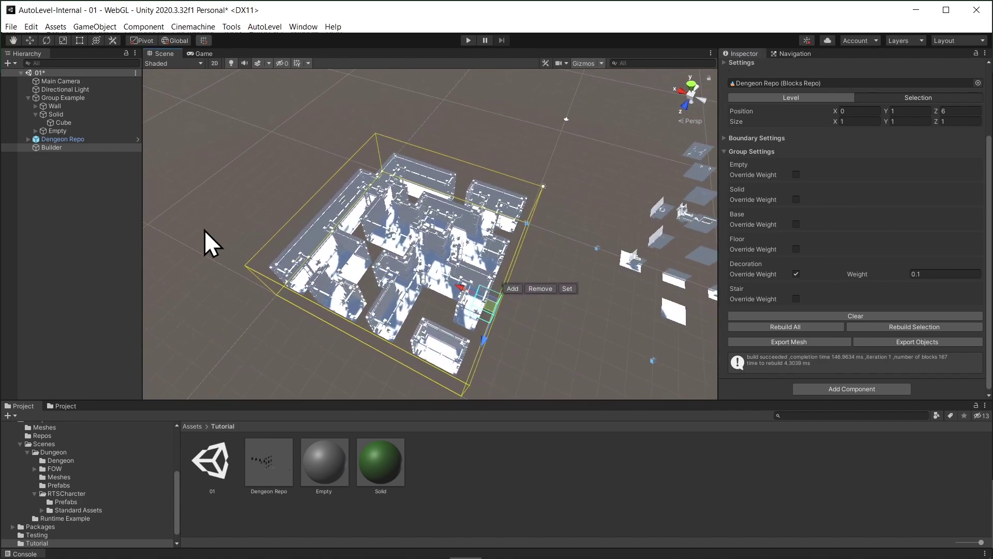
Step: Add a new AutoLevel > Builder object to the scene from the Hierarchy
{"action": "left_click", "coordinate": [57, 190]}
{"action": "right_click", "coordinate": [37, 194]}
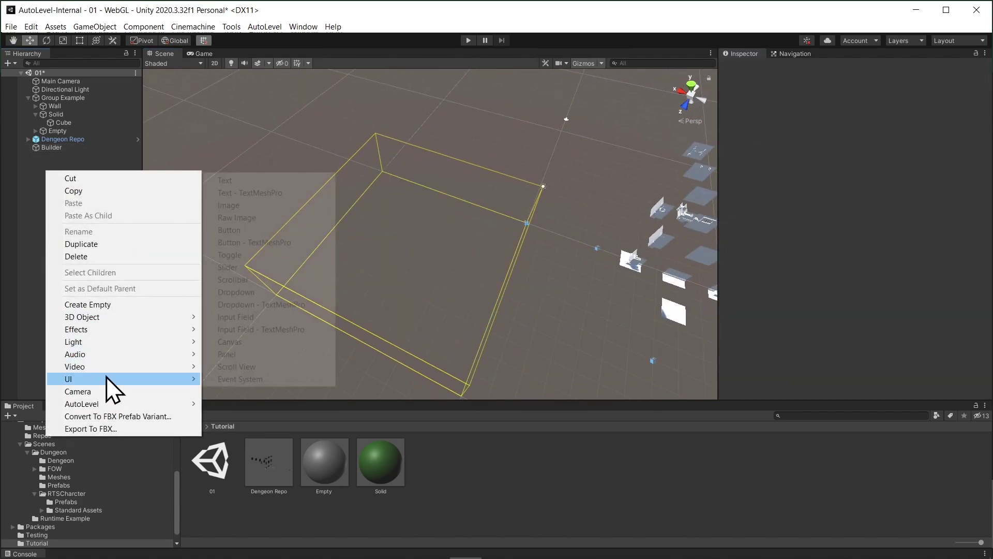
{"action": "mouse_move", "coordinate": [118, 379]}
{"action": "mouse_move", "coordinate": [139, 403]}
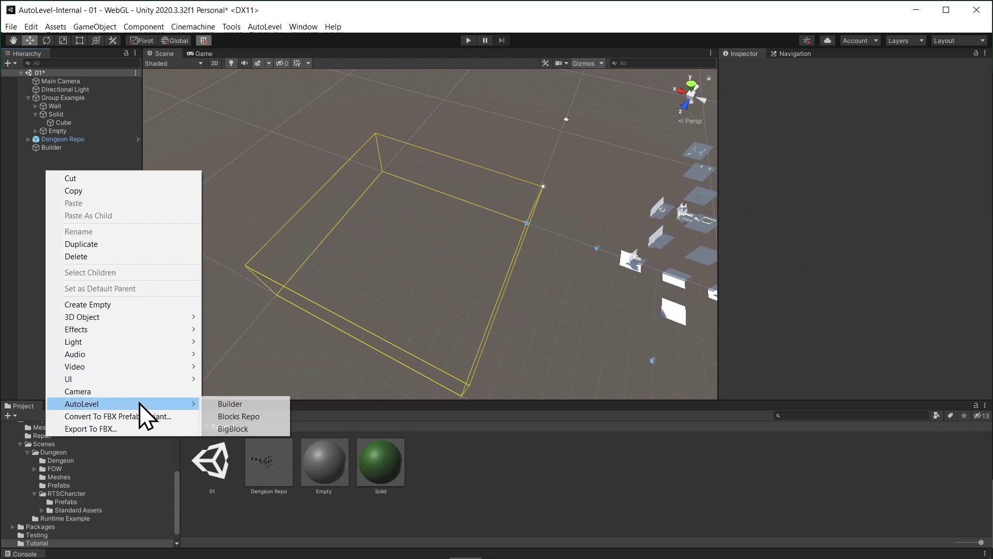
{"action": "left_click", "coordinate": [228, 406]}
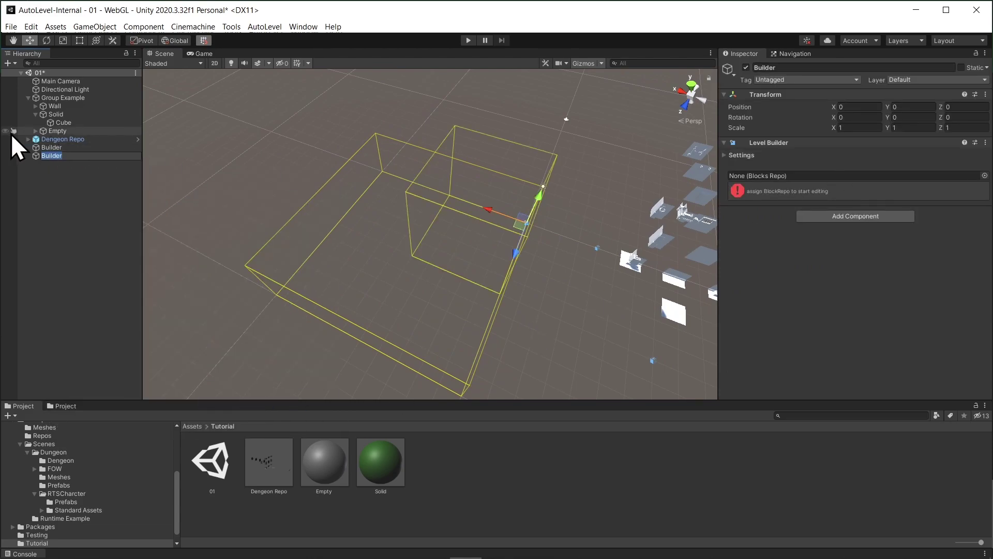
{"action": "left_click", "coordinate": [65, 166]}
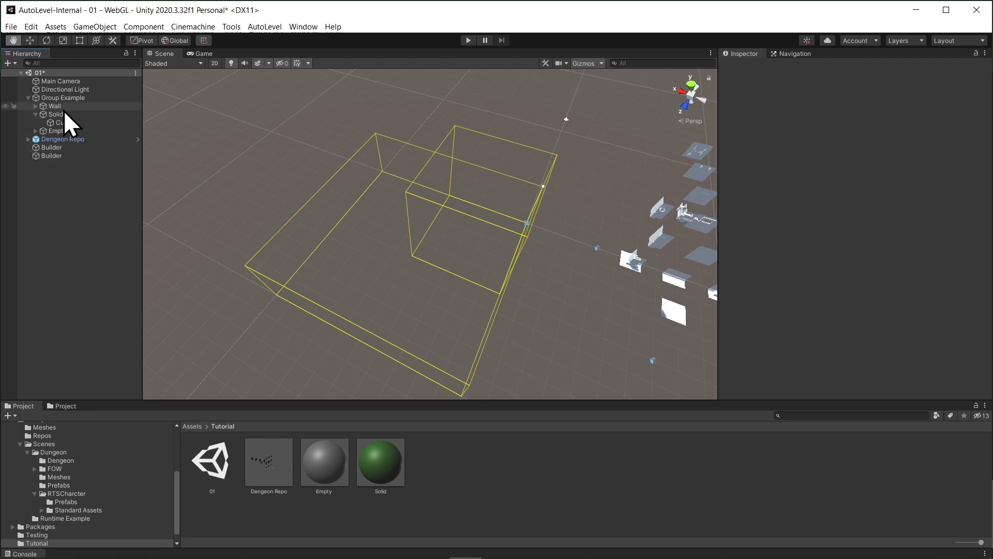
Step: Assign Dengeon Repo to the second Builder's Blocks Repo field
{"action": "left_click_drag", "start_coordinate": [46, 139], "coordinate": [71, 177]}
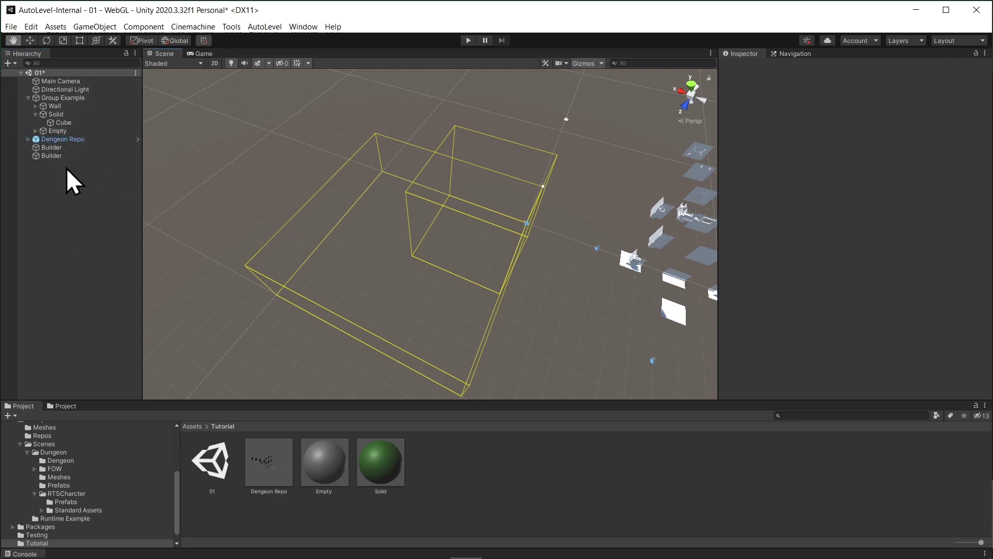
{"action": "left_click", "coordinate": [62, 155]}
{"action": "left_click_drag", "start_coordinate": [58, 140], "coordinate": [779, 179]}
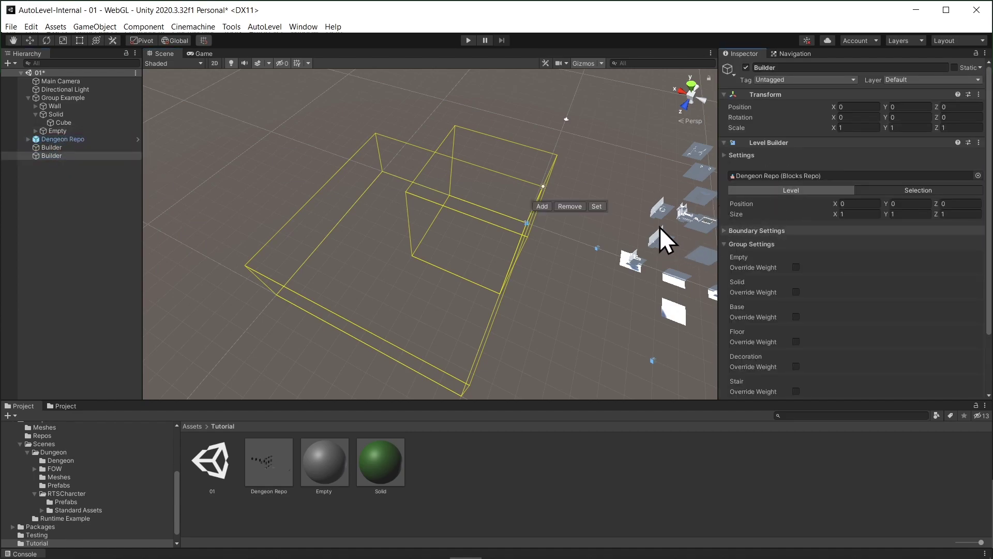
Step: Move the second Builder's selection box to X 10, Z 5 and set Size Y to 3
{"action": "scroll", "coordinate": [776, 220], "scroll_direction": "down", "scroll_amount": 10}
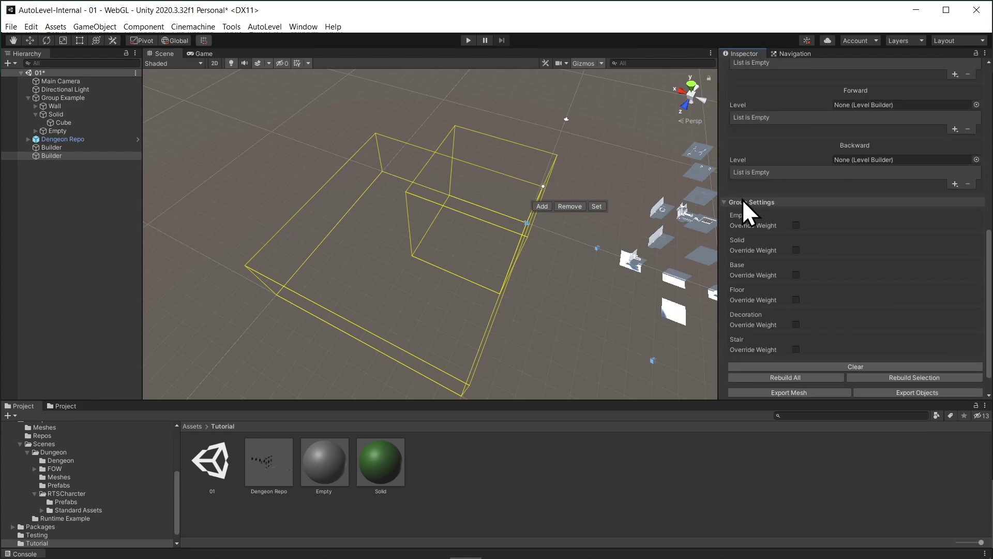
{"action": "scroll", "coordinate": [743, 200], "scroll_direction": "up", "scroll_amount": 10}
{"action": "left_click", "coordinate": [739, 229]}
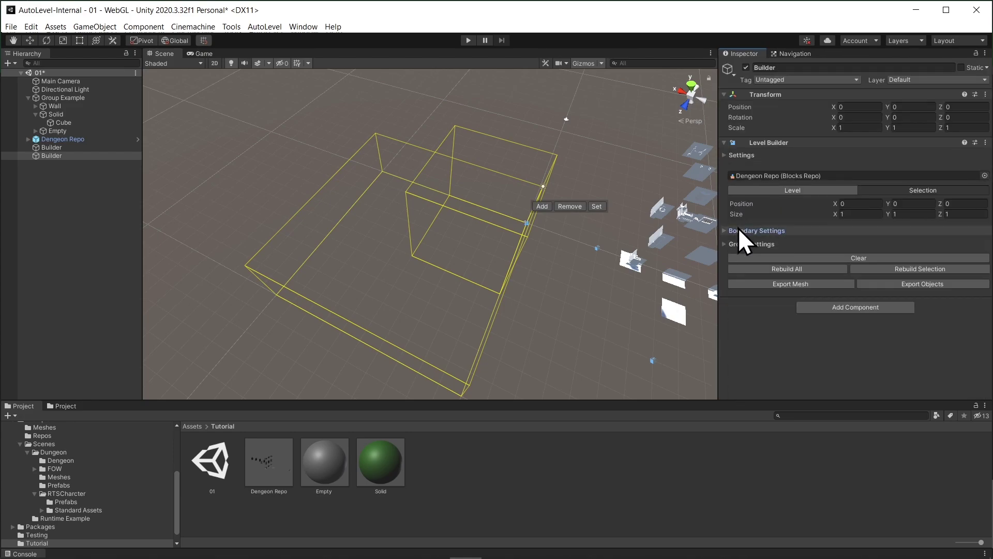
{"action": "left_click", "coordinate": [764, 189]}
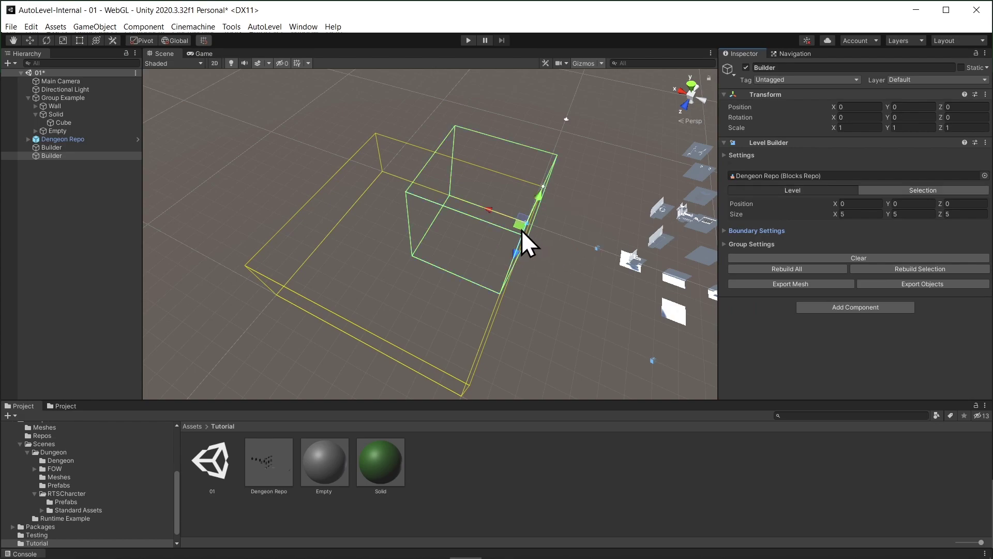
{"action": "left_click_drag", "start_coordinate": [522, 230], "coordinate": [324, 231]}
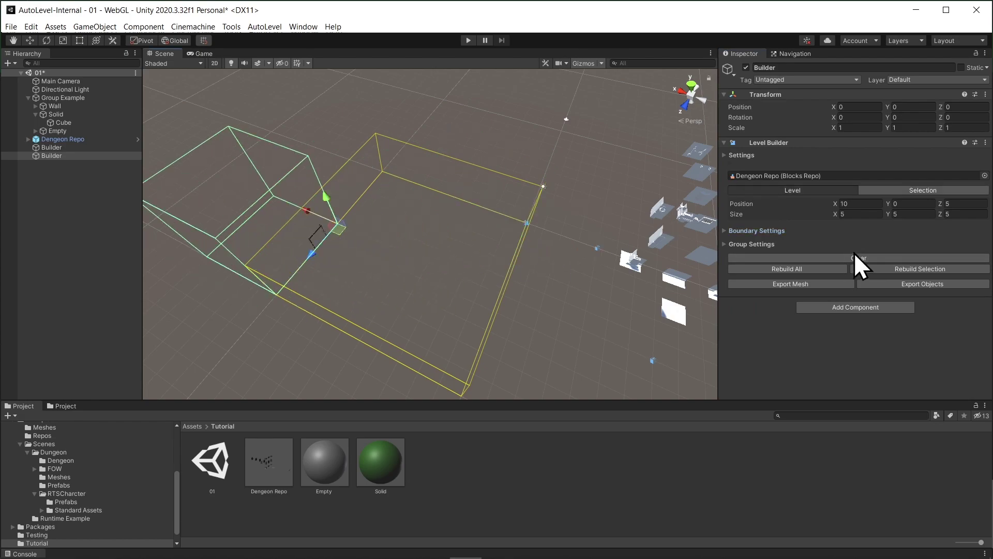
{"action": "left_click", "coordinate": [920, 214]}
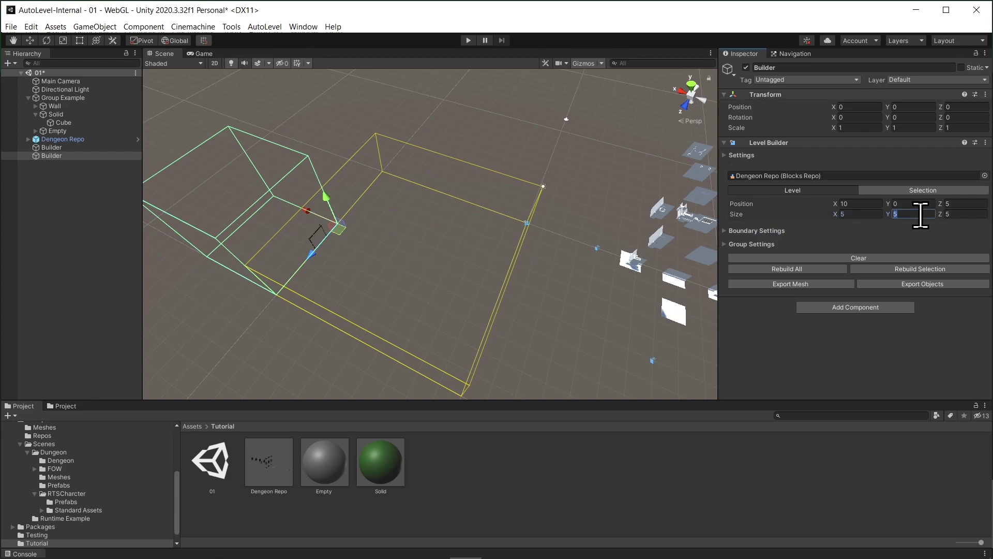
{"action": "type", "text": "3"}
{"action": "left_click_drag", "start_coordinate": [370, 297], "coordinate": [463, 300], "text": "alt"}
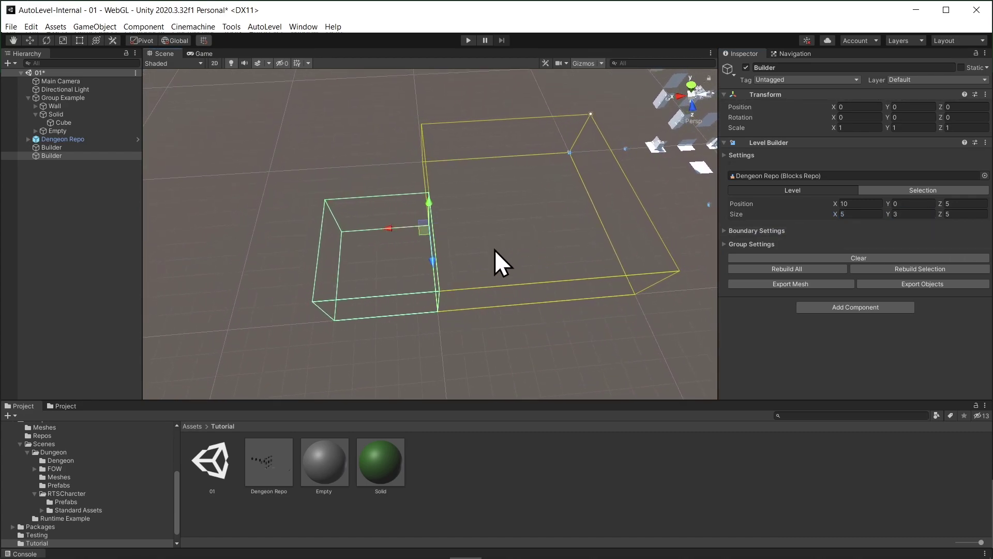
Step: Make the Right and Up boundaries Solid in Boundary Settings
{"action": "left_click", "coordinate": [760, 233]}
{"action": "scroll", "coordinate": [828, 235], "scroll_direction": "down", "scroll_amount": 3}
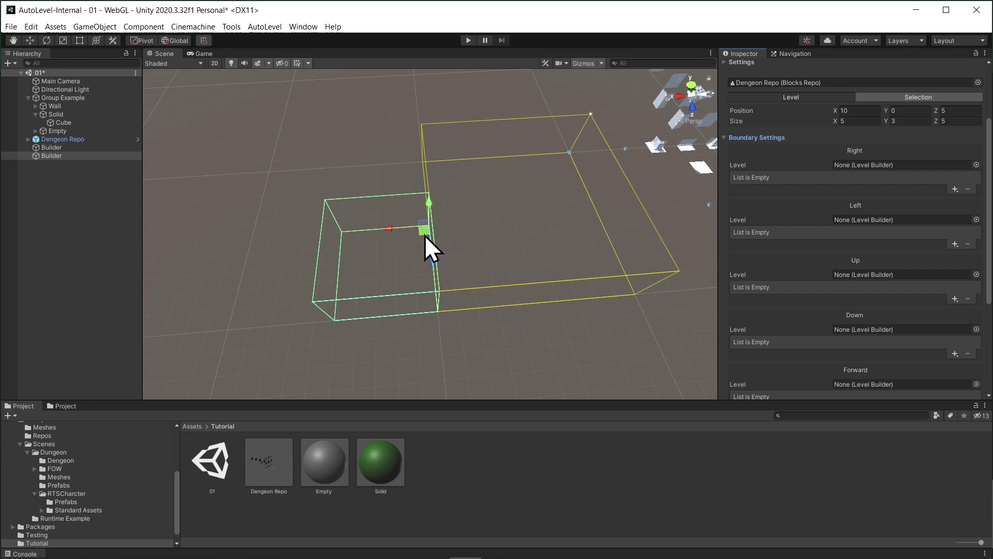
{"action": "left_click", "coordinate": [955, 188]}
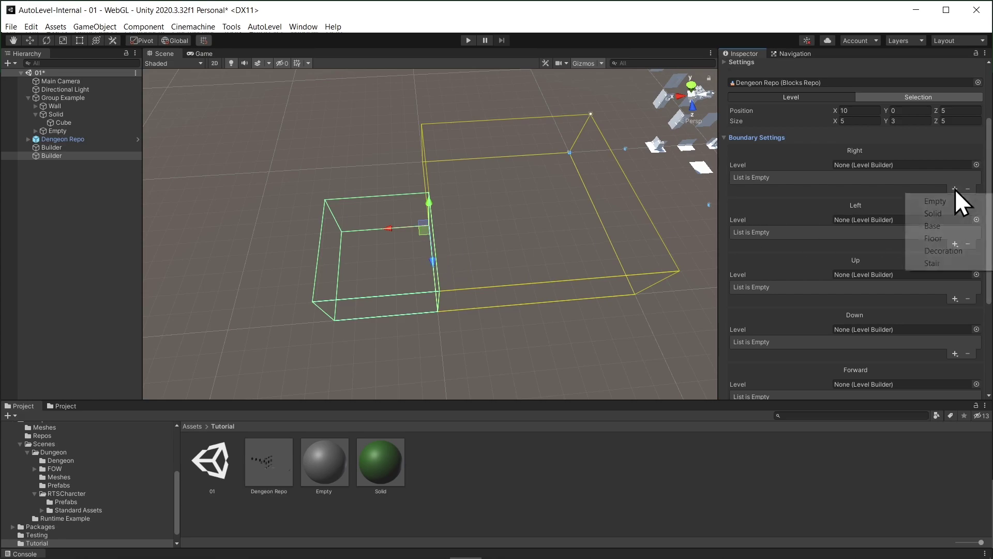
{"action": "left_click", "coordinate": [943, 213]}
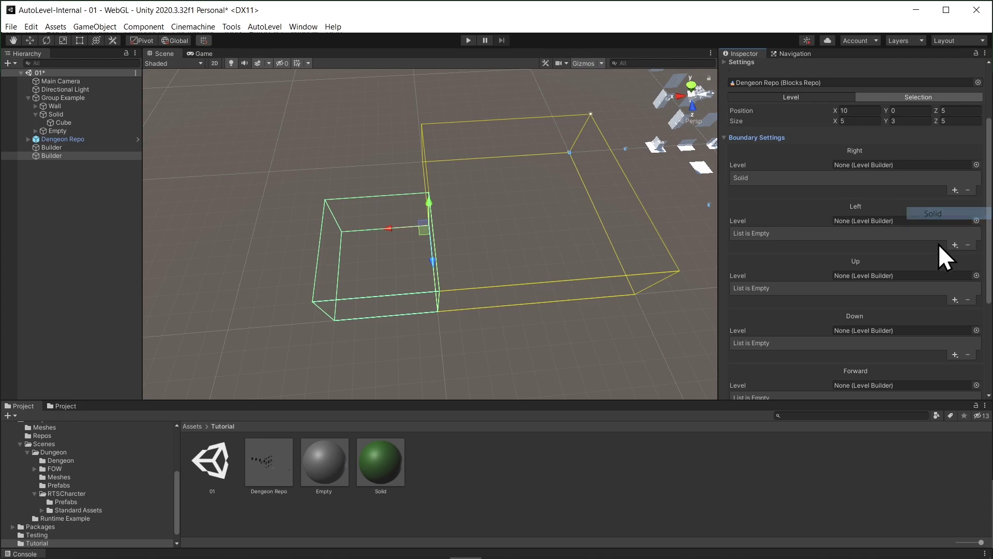
{"action": "left_click", "coordinate": [955, 299]}
{"action": "left_click", "coordinate": [933, 326]}
Step: Make the Down, Forward and Backward boundaries Solid too
{"action": "scroll", "coordinate": [967, 336], "scroll_direction": "down", "scroll_amount": 3}
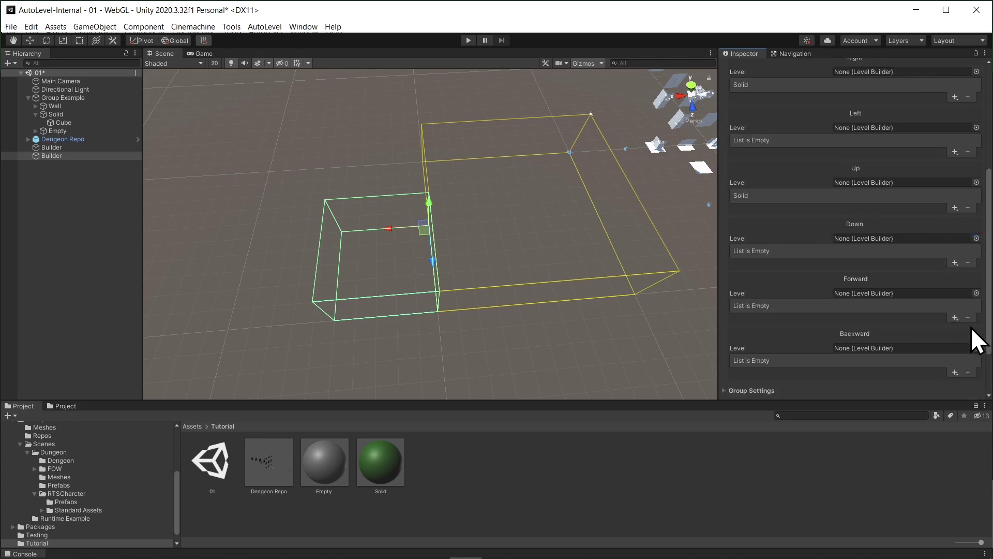
{"action": "left_click", "coordinate": [954, 261]}
{"action": "left_click", "coordinate": [951, 286]}
{"action": "scroll", "coordinate": [960, 289], "scroll_direction": "down", "scroll_amount": 3}
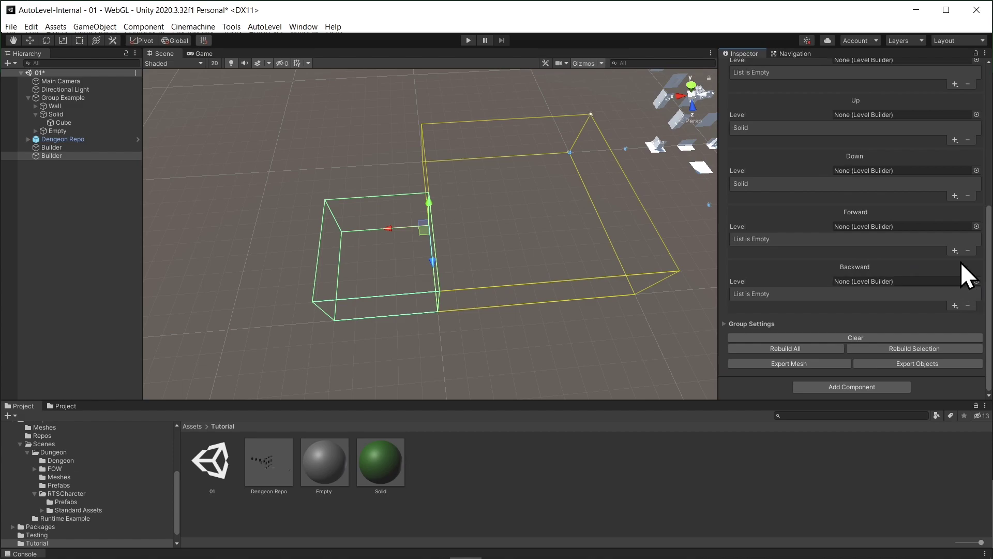
{"action": "left_click", "coordinate": [950, 253]}
{"action": "left_click", "coordinate": [944, 274]}
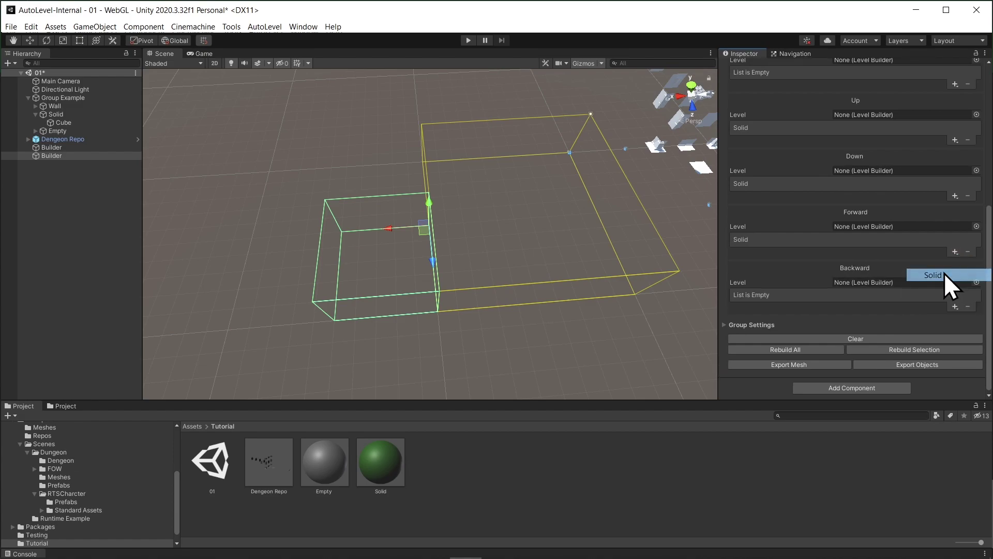
{"action": "left_click", "coordinate": [950, 310]}
{"action": "left_click", "coordinate": [936, 330]}
Step: Rebuild All repeatedly until the second Builder generates 167 blocks
{"action": "left_click", "coordinate": [817, 350]}
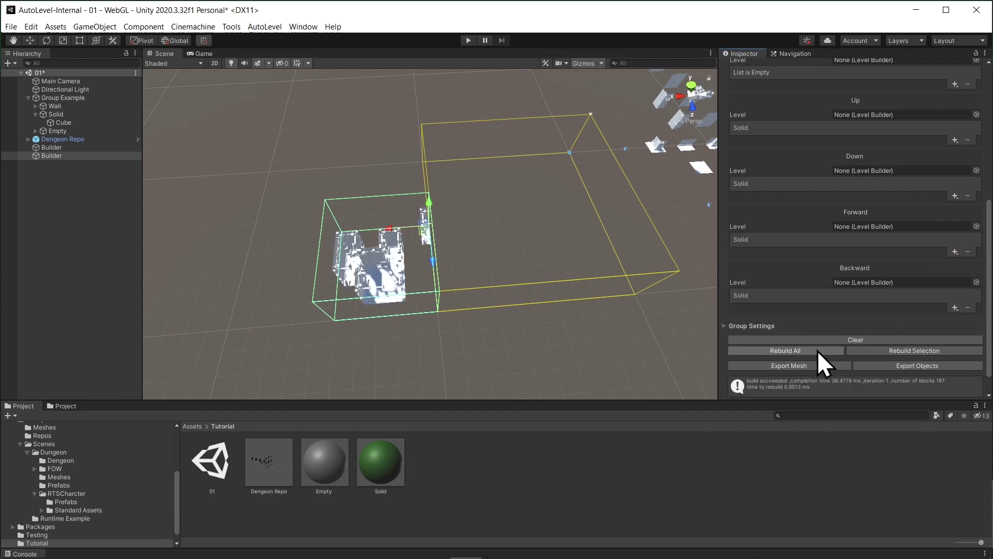
{"action": "left_click", "coordinate": [817, 350]}
{"action": "left_click", "coordinate": [817, 350]}
{"action": "left_click", "coordinate": [817, 349]}
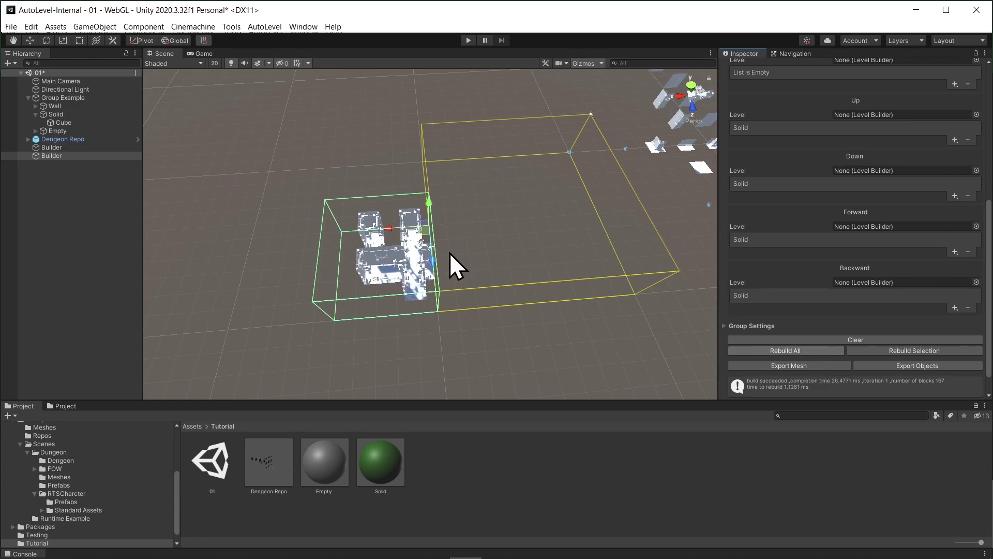
Step: Set the second Builder as the first Builder's Right boundary neighbouring level
{"action": "left_click_drag", "start_coordinate": [449, 252], "coordinate": [551, 233], "text": "alt"}
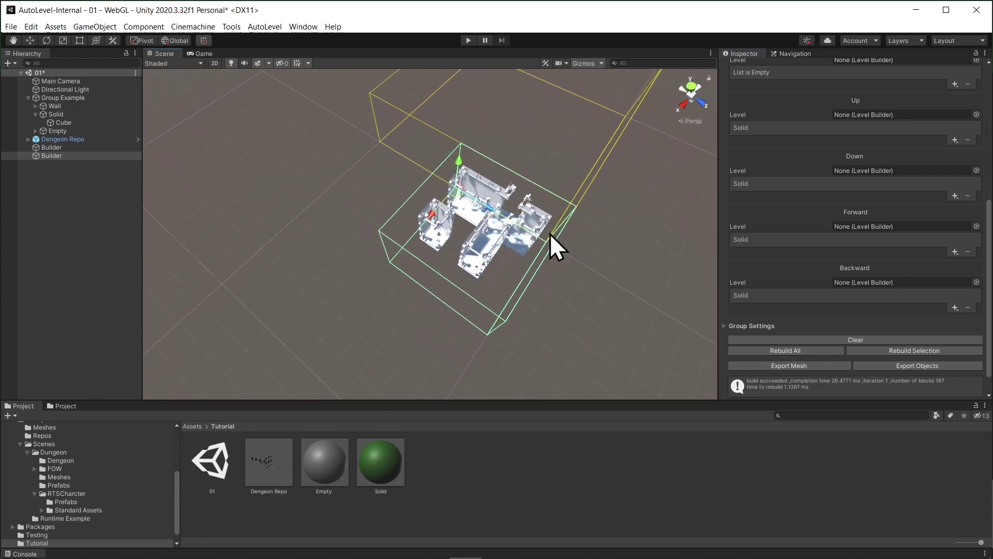
{"action": "left_click_drag", "start_coordinate": [581, 155], "coordinate": [463, 139], "text": "alt"}
{"action": "left_click", "coordinate": [50, 147]}
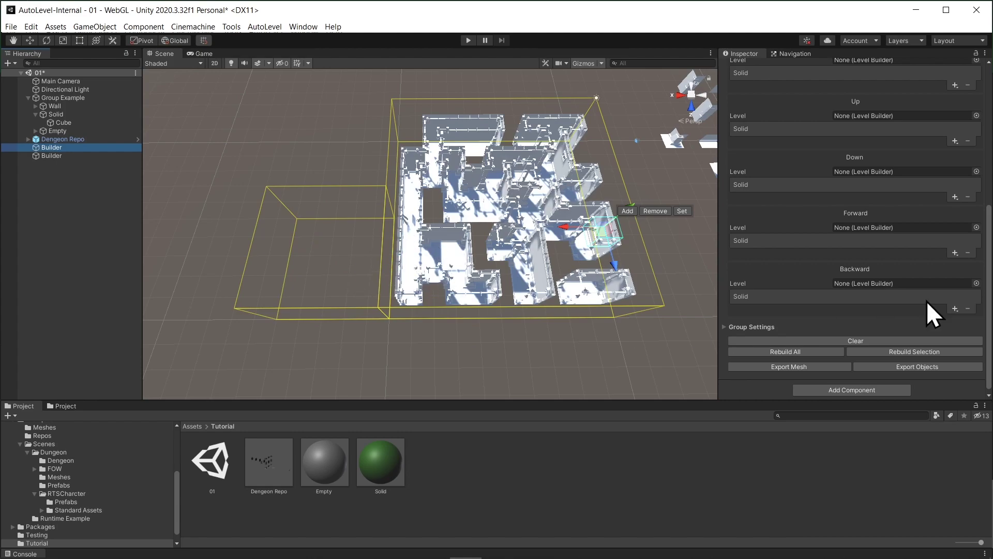
{"action": "scroll", "coordinate": [864, 243], "scroll_direction": "up", "scroll_amount": 3}
{"action": "scroll", "coordinate": [878, 279], "scroll_direction": "down", "scroll_amount": 3}
{"action": "scroll", "coordinate": [877, 282], "scroll_direction": "up", "scroll_amount": 4}
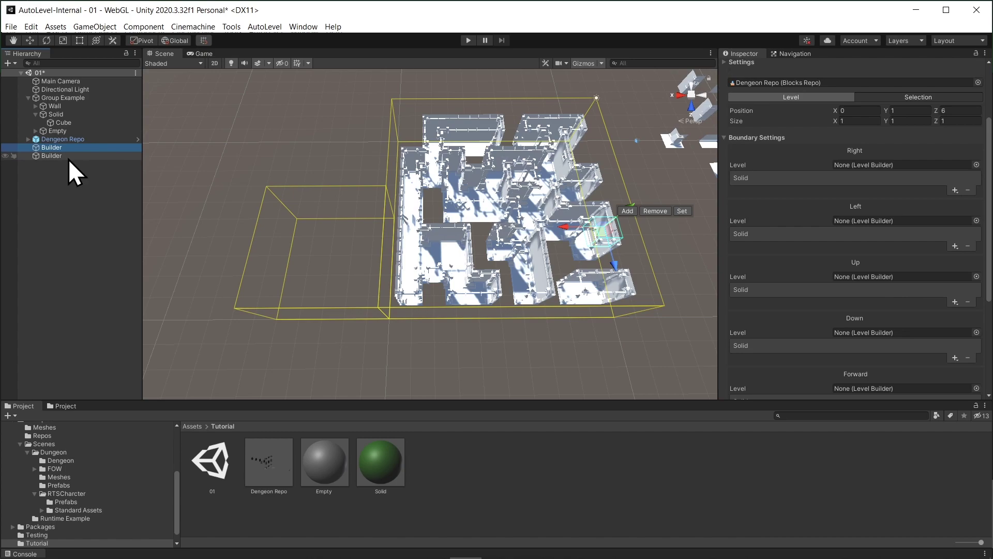
{"action": "left_click_drag", "start_coordinate": [52, 156], "coordinate": [862, 165]}
{"action": "left_click_drag", "start_coordinate": [493, 282], "coordinate": [615, 312], "text": "alt"}
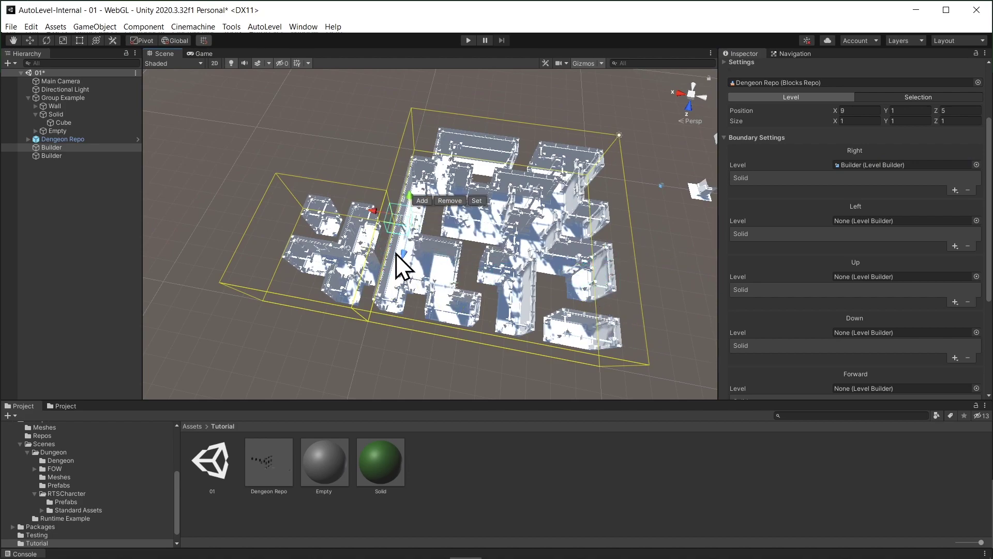
Step: Resize the seam selection to 1 × 3 × 6 cells at position 9, 0, 4
{"action": "left_click_drag", "start_coordinate": [394, 232], "coordinate": [359, 315]}
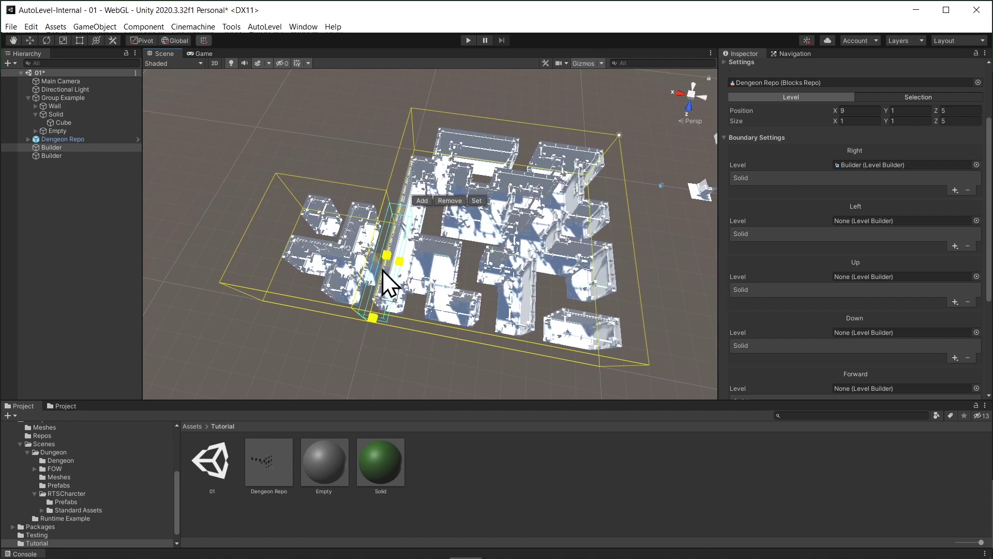
{"action": "left_click_drag", "start_coordinate": [386, 257], "coordinate": [391, 284]}
{"action": "left_click_drag", "start_coordinate": [433, 226], "coordinate": [472, 250], "text": "alt"}
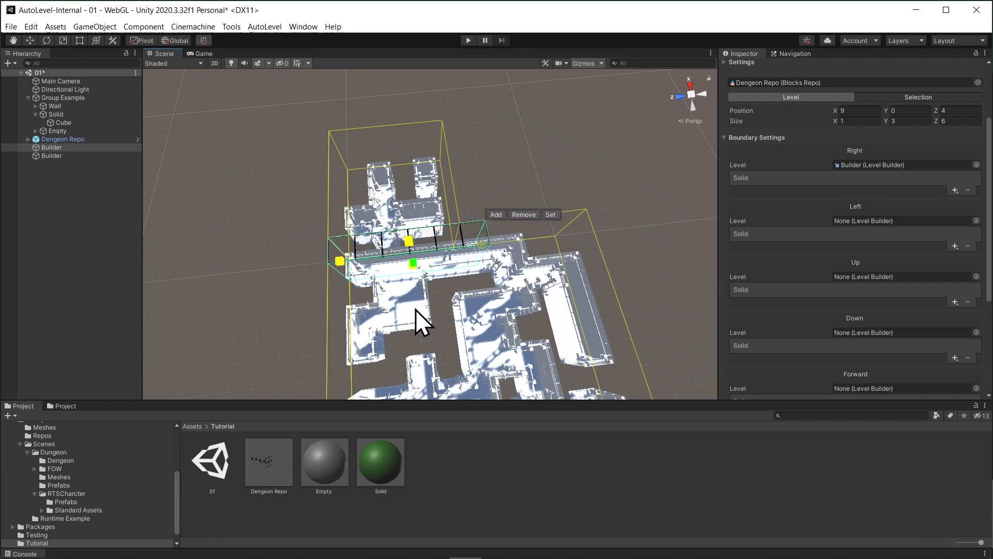
{"action": "left_click_drag", "start_coordinate": [415, 299], "coordinate": [531, 290], "text": "alt"}
{"action": "scroll", "coordinate": [933, 272], "scroll_direction": "down", "scroll_amount": 5}
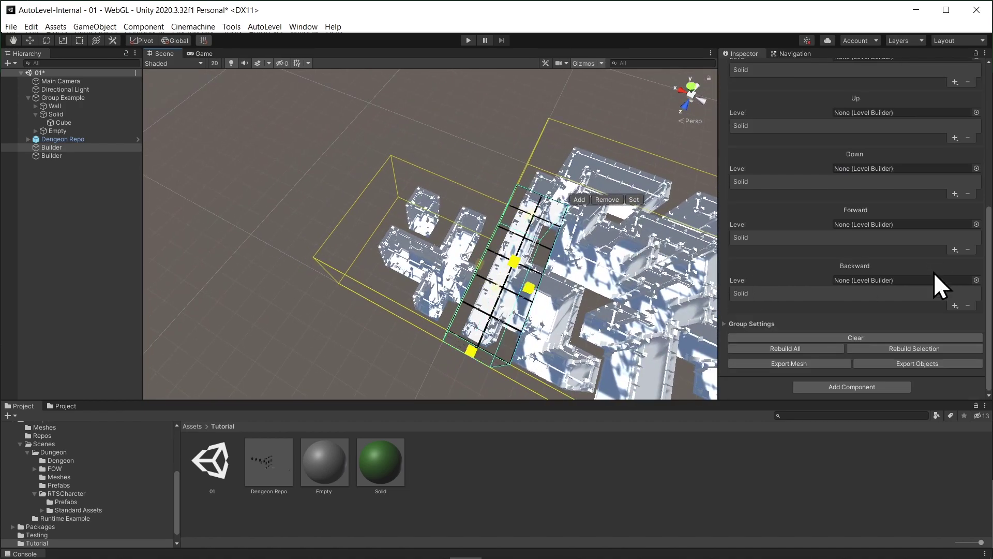
Step: Rebuild the seam selection three times, then fly the camera through the joined corridors
{"action": "left_click", "coordinate": [897, 346]}
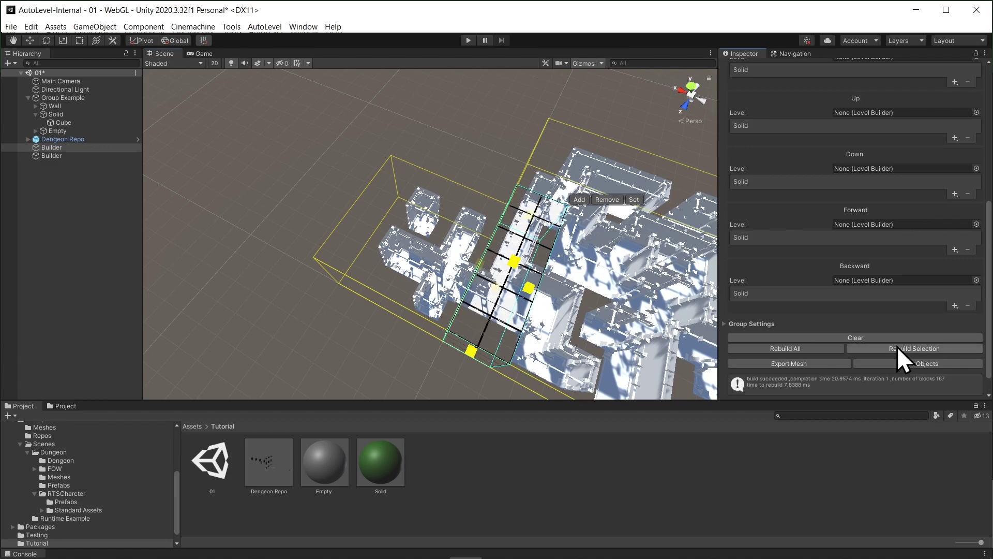
{"action": "left_click", "coordinate": [897, 346]}
{"action": "left_click", "coordinate": [897, 346]}
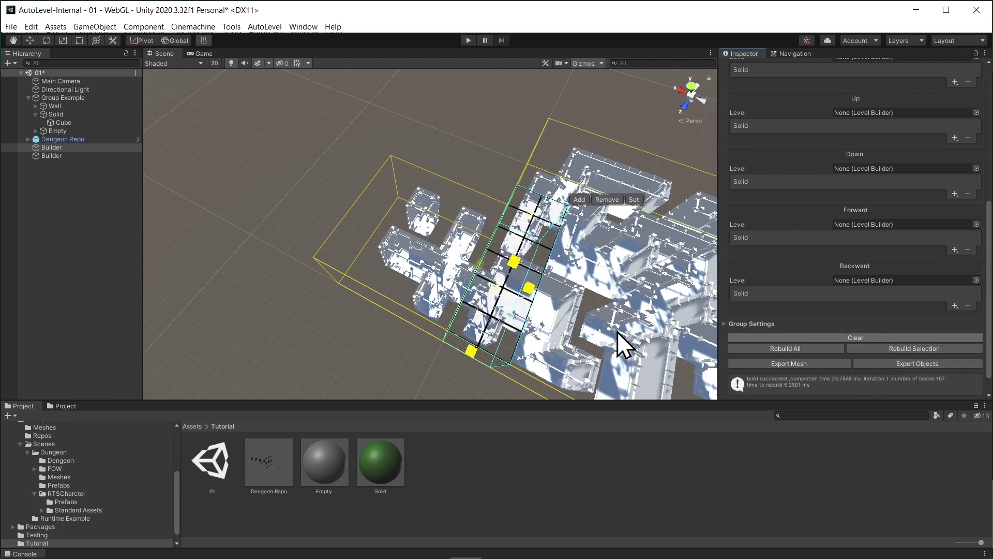
{"action": "right_click_drag", "start_coordinate": [464, 303], "coordinate": [502, 55]}
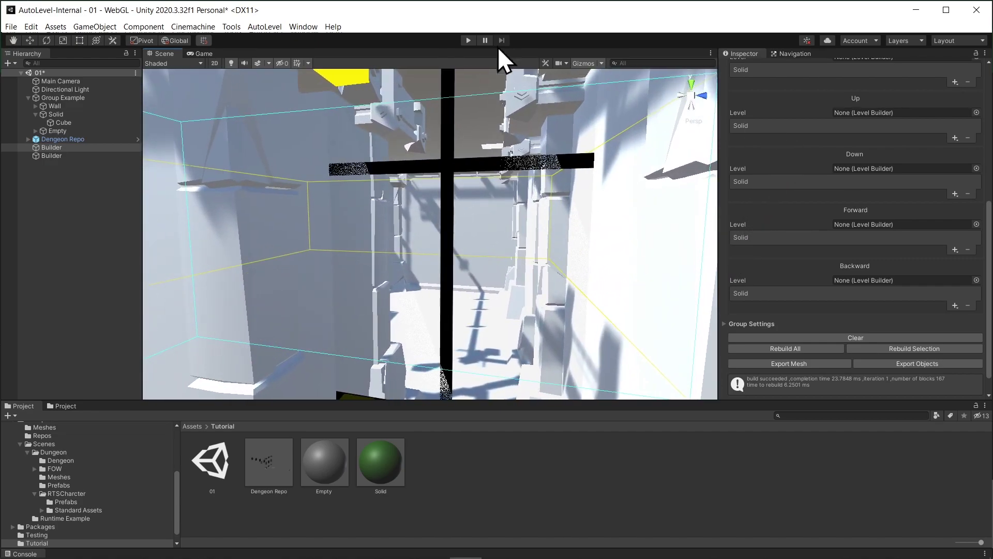
{"action": "right_click_drag", "start_coordinate": [591, 66], "coordinate": [78, 182]}
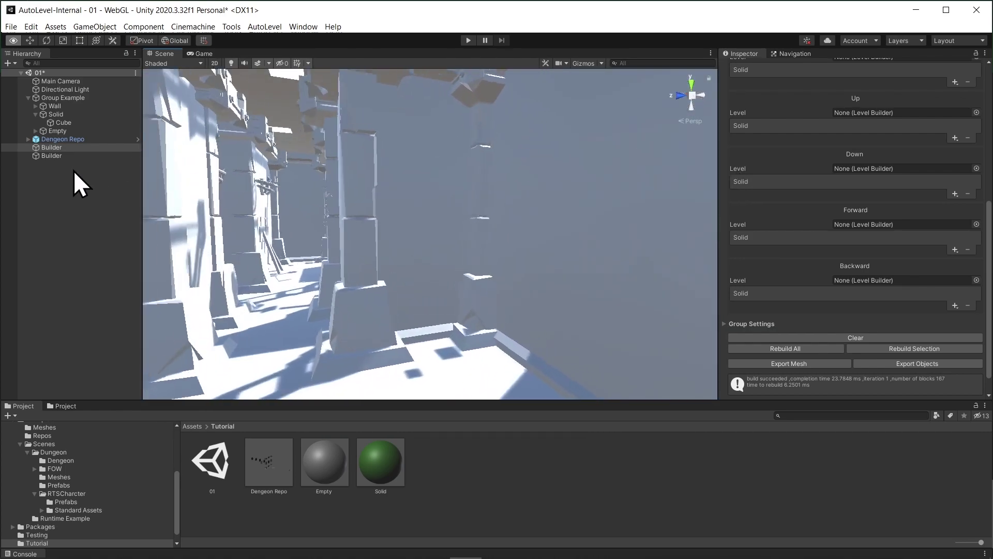
{"action": "right_click_drag", "start_coordinate": [874, 181], "coordinate": [310, 334]}
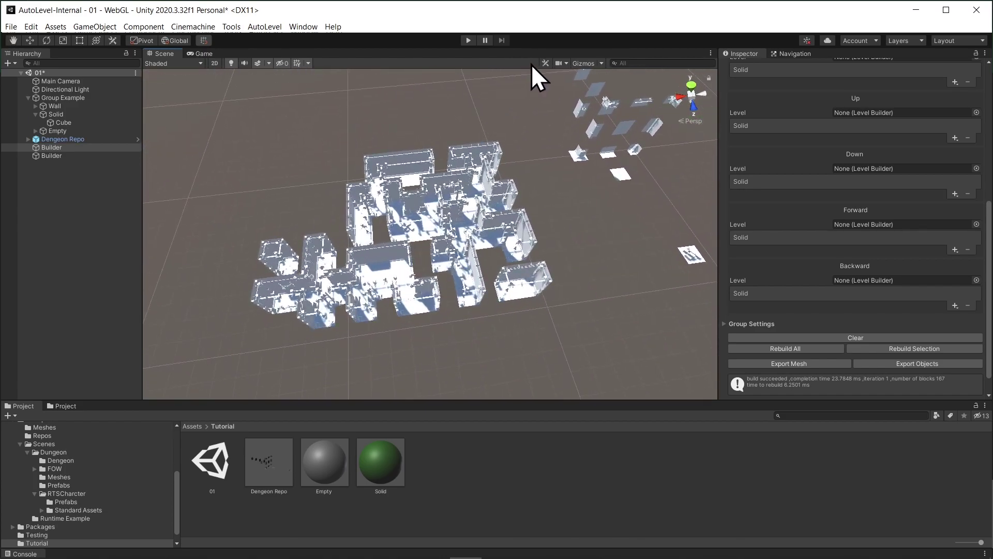
Step: Export the Builder's mesh as level .fbx into the Assets/Tutorial folder
{"action": "right_click_drag", "start_coordinate": [450, 258], "coordinate": [550, 293]}
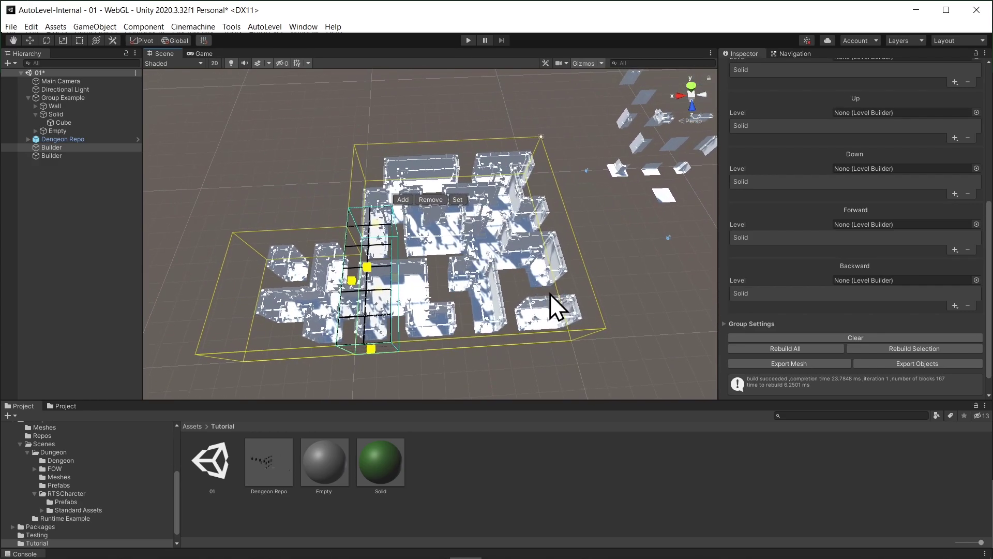
{"action": "scroll", "coordinate": [789, 192], "scroll_direction": "up", "scroll_amount": 4}
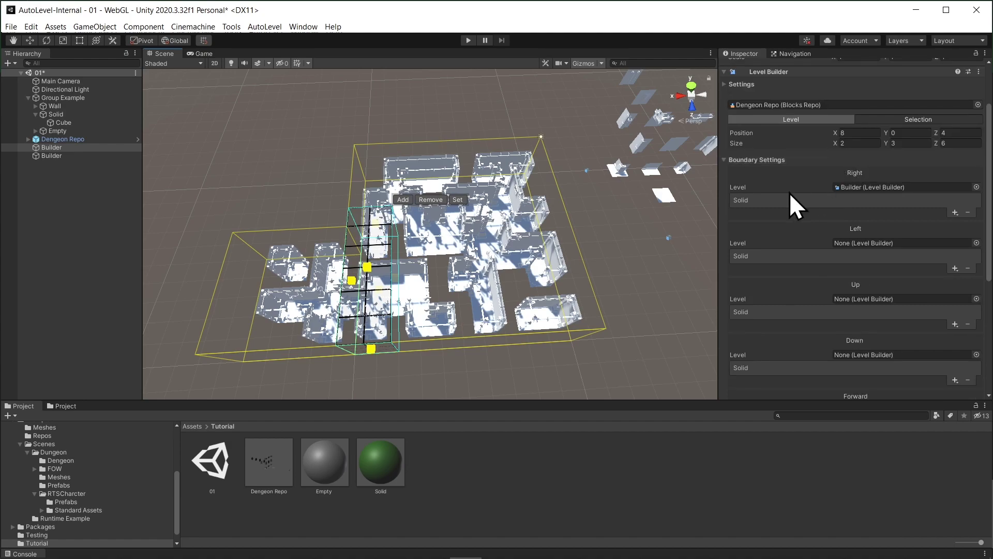
{"action": "left_click", "coordinate": [762, 160]}
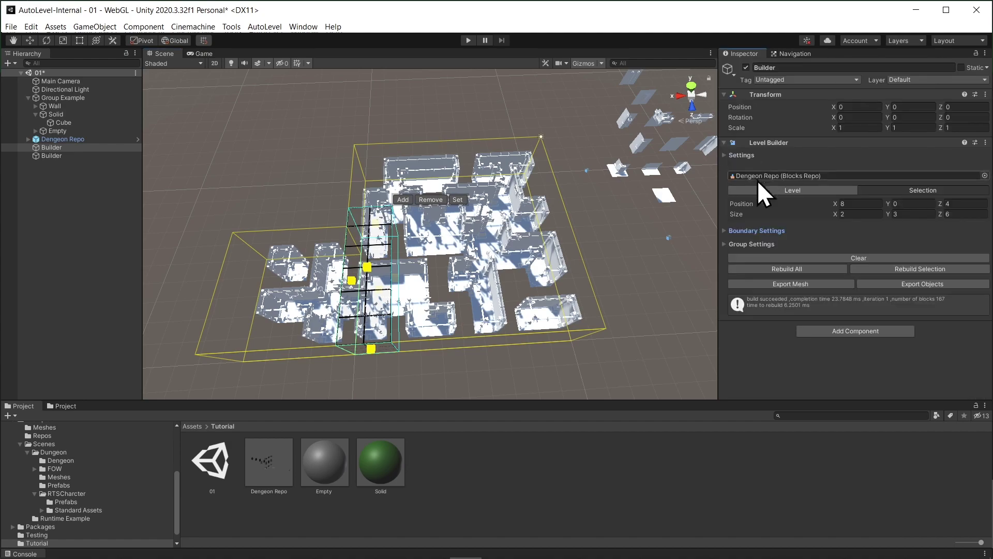
{"action": "left_click", "coordinate": [783, 286]}
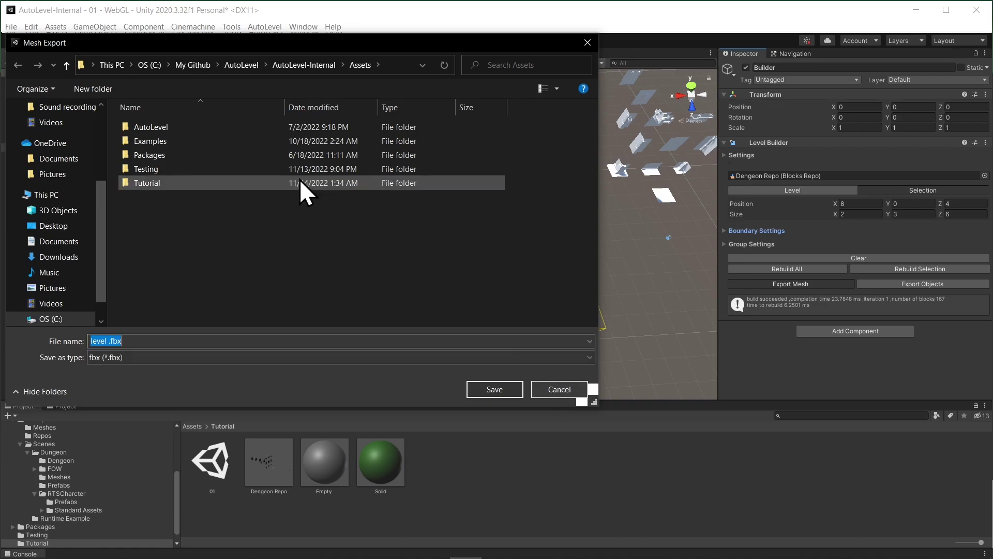
{"action": "double_click", "coordinate": [150, 183]}
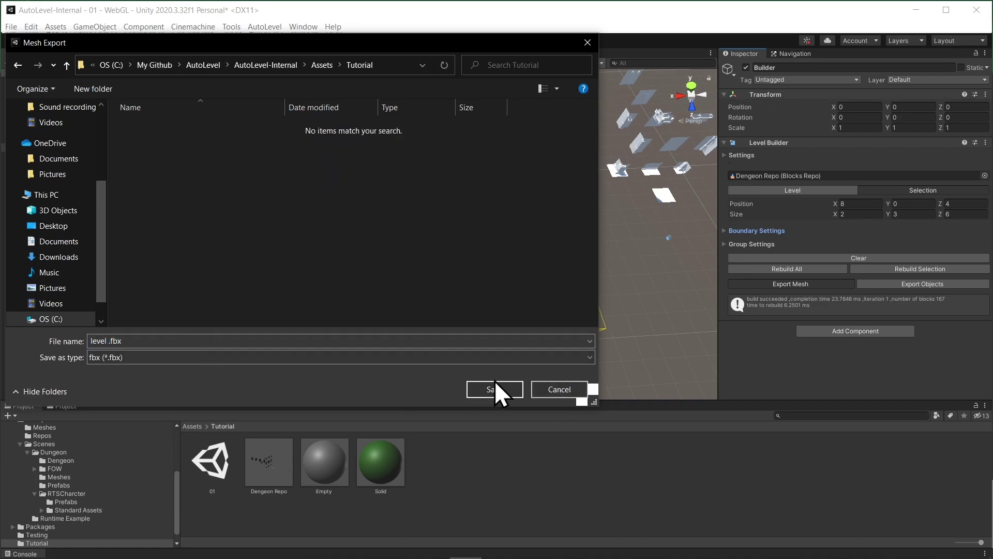
{"action": "left_click", "coordinate": [494, 389]}
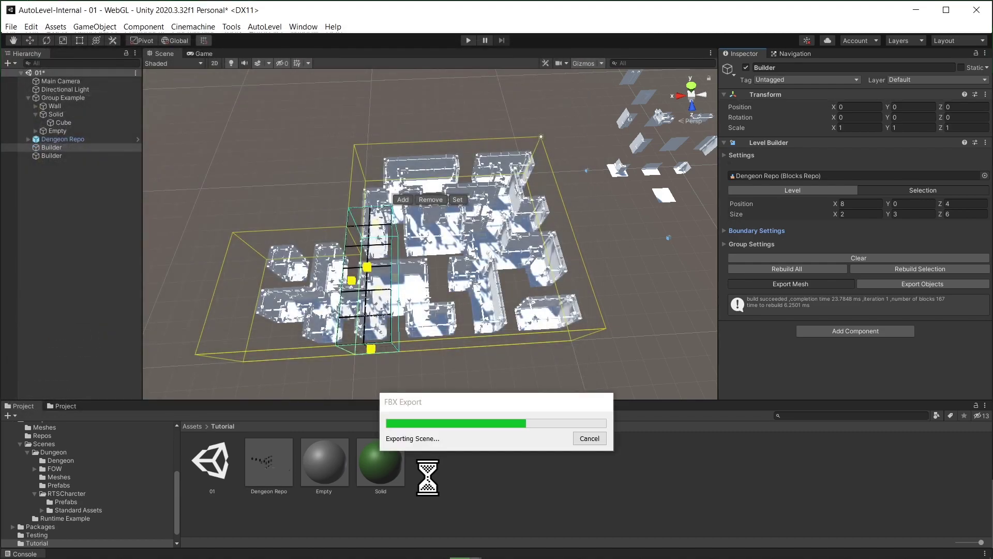
Step: Select and preview the imported level asset, then tick Generate Lightmap UVs in its Model tab
{"action": "left_click", "coordinate": [443, 502]}
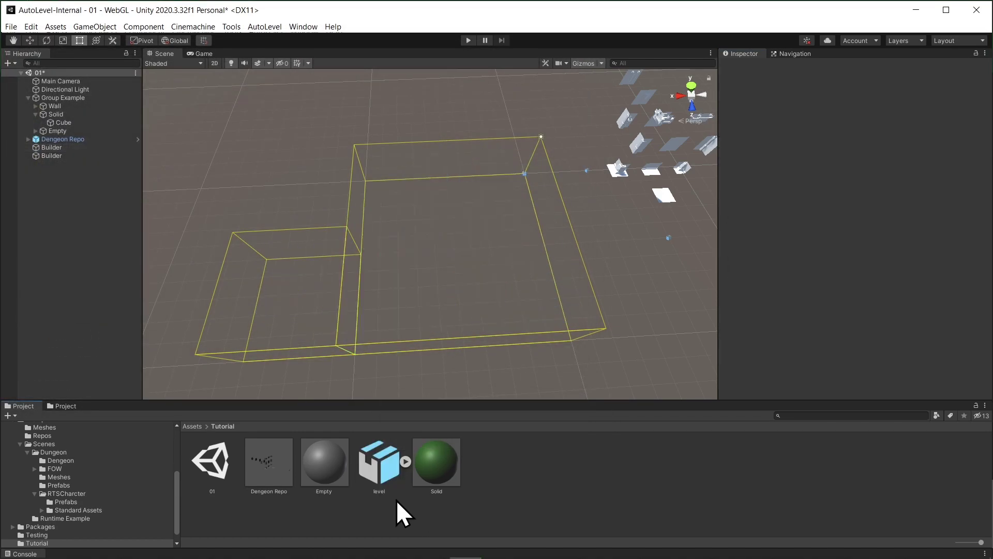
{"action": "left_click", "coordinate": [369, 471]}
{"action": "left_click", "coordinate": [406, 461]}
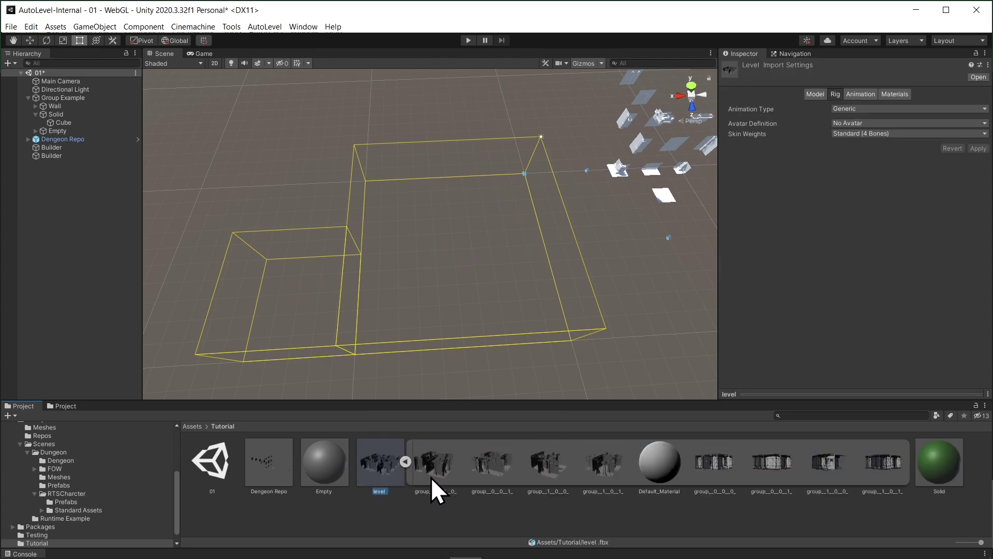
{"action": "left_click", "coordinate": [407, 461]}
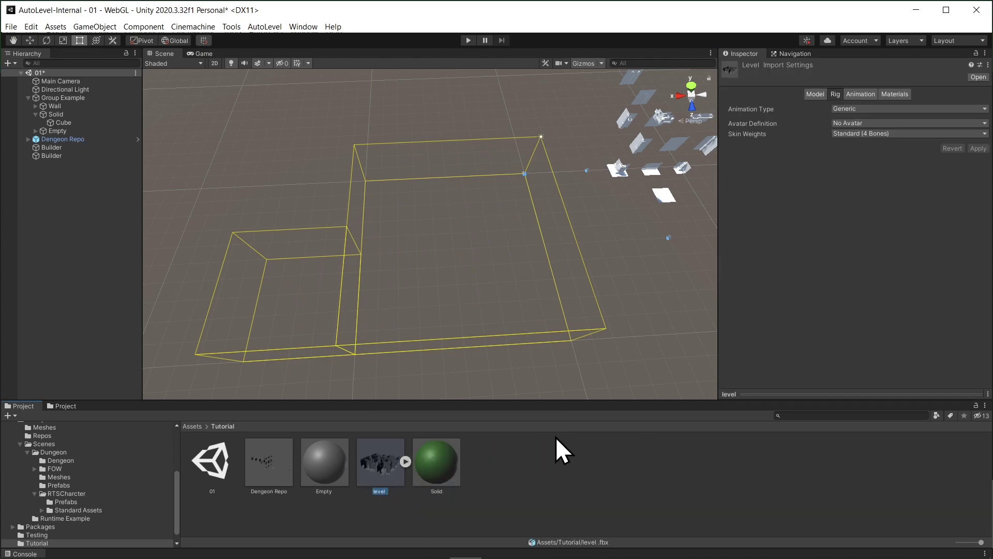
{"action": "left_click_drag", "start_coordinate": [789, 385], "coordinate": [820, 182]}
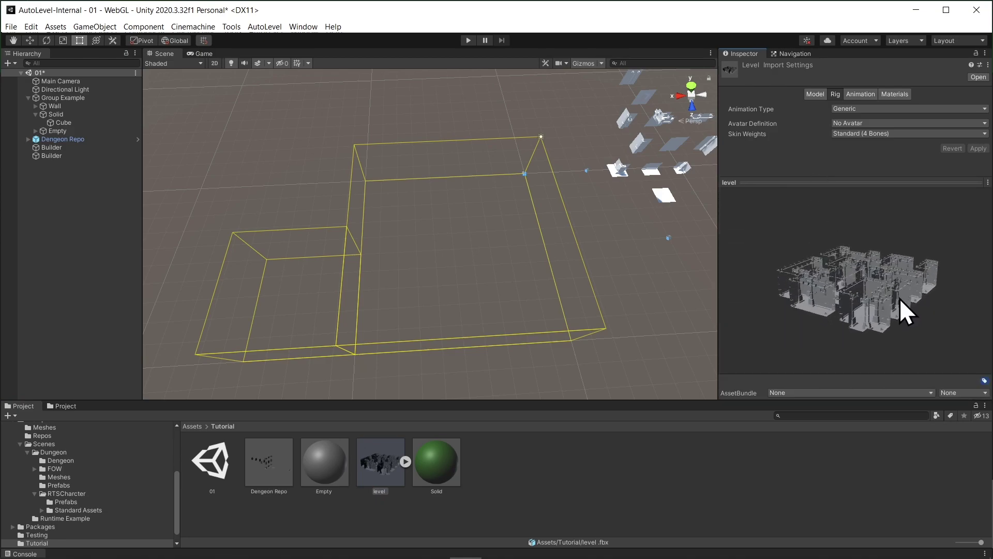
{"action": "left_click_drag", "start_coordinate": [833, 374], "coordinate": [844, 288]}
{"action": "left_click", "coordinate": [372, 490]}
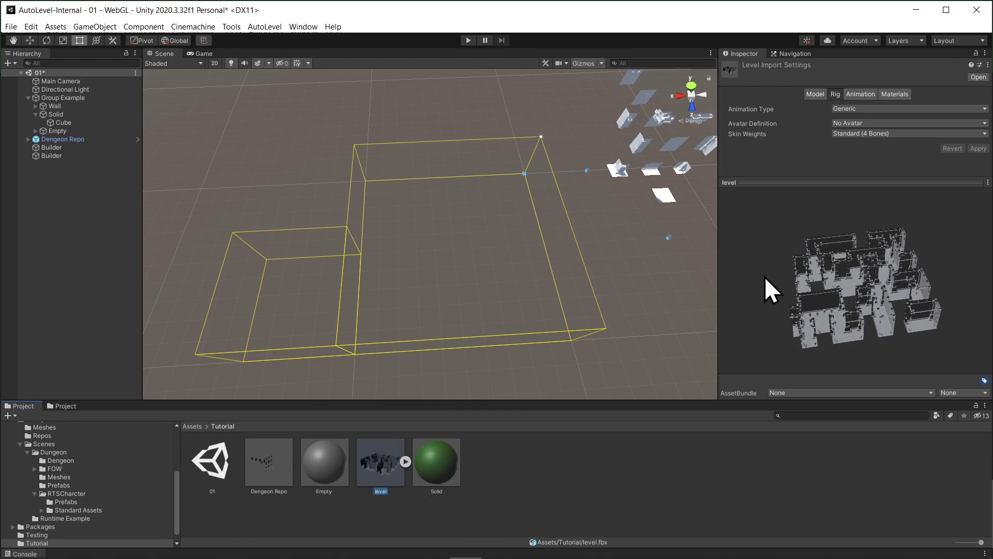
{"action": "left_click", "coordinate": [815, 94]}
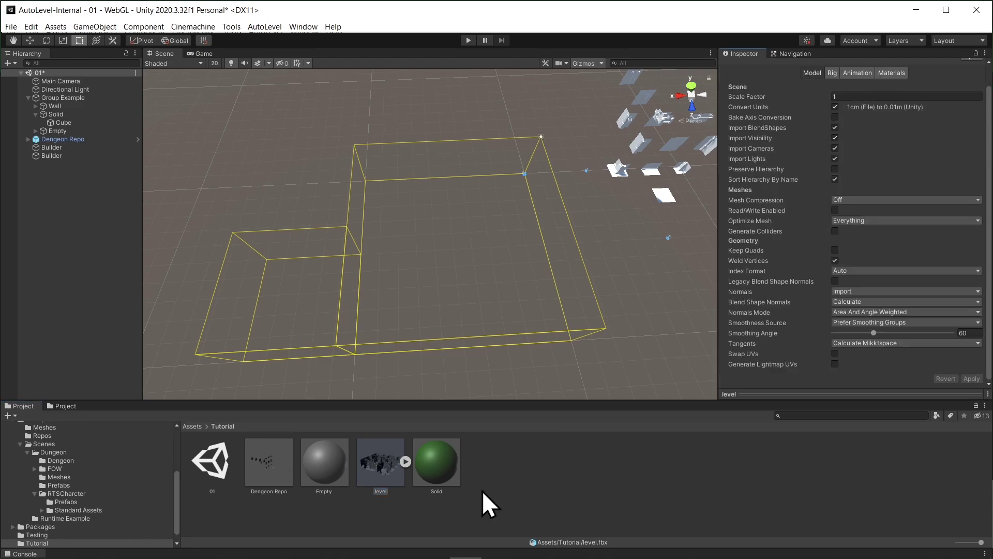
{"action": "left_click", "coordinate": [834, 364]}
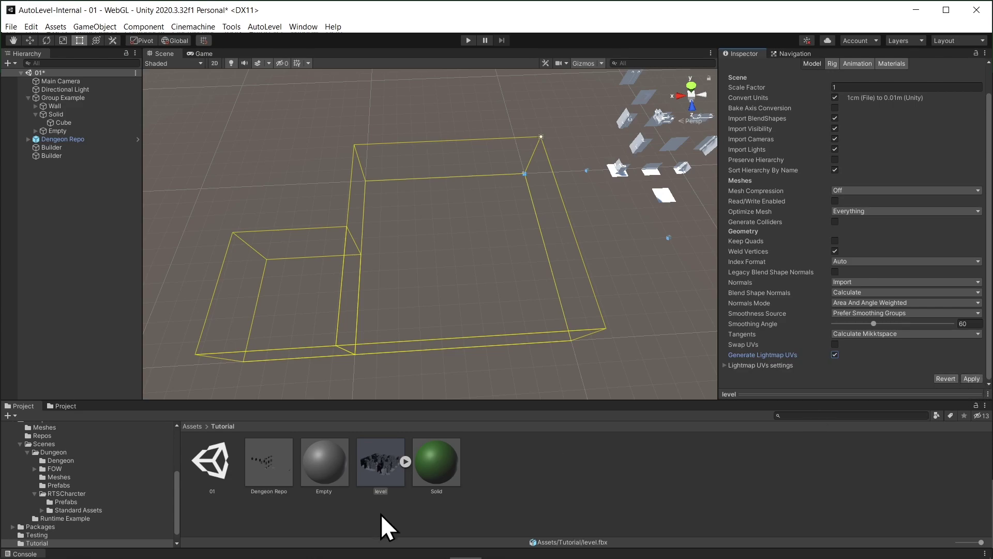
Step: Resolve the unapplied import-settings prompt, then run AutoLevel > Export All Meshes into Tutorial
{"action": "left_click", "coordinate": [73, 205]}
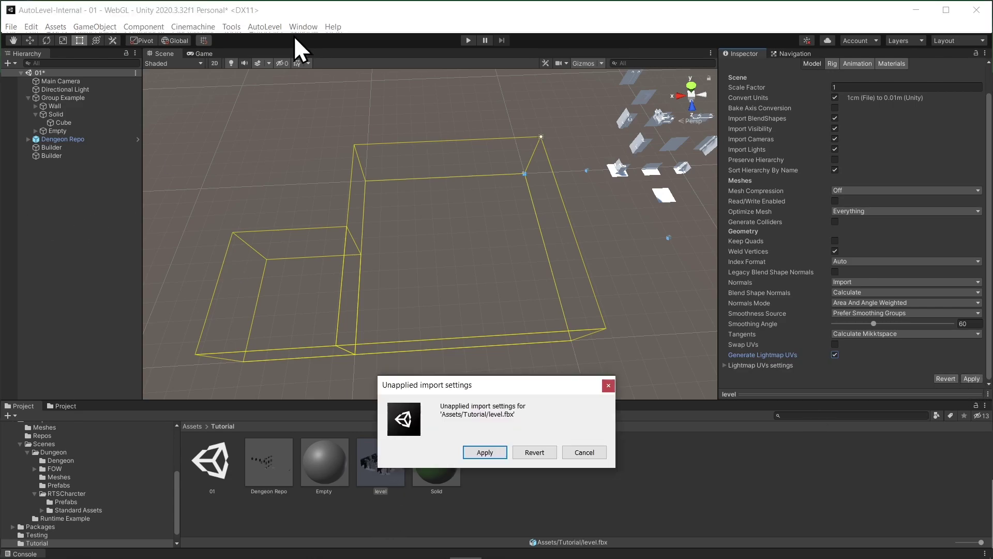
{"action": "left_click", "coordinate": [584, 452]}
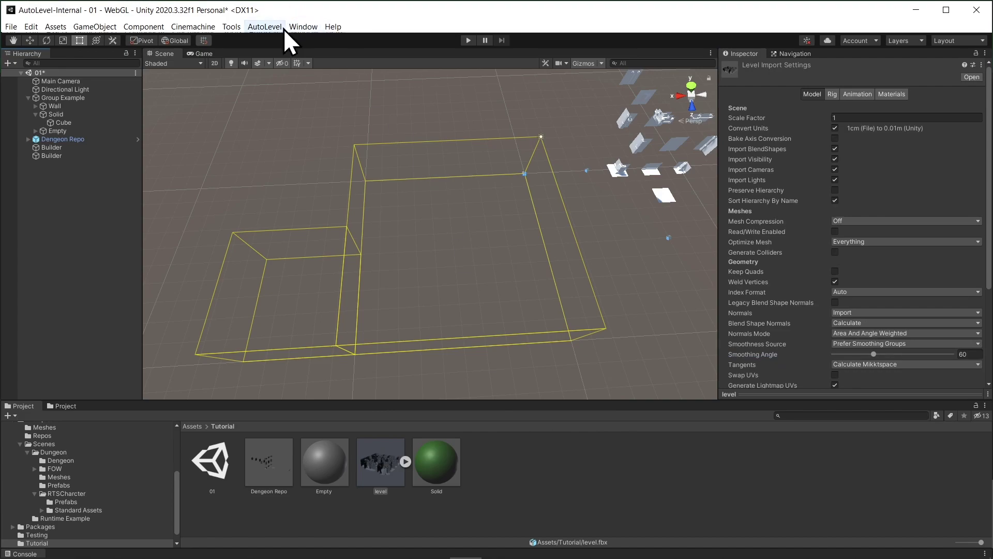
{"action": "left_click", "coordinate": [266, 27]}
{"action": "left_click", "coordinate": [266, 43]}
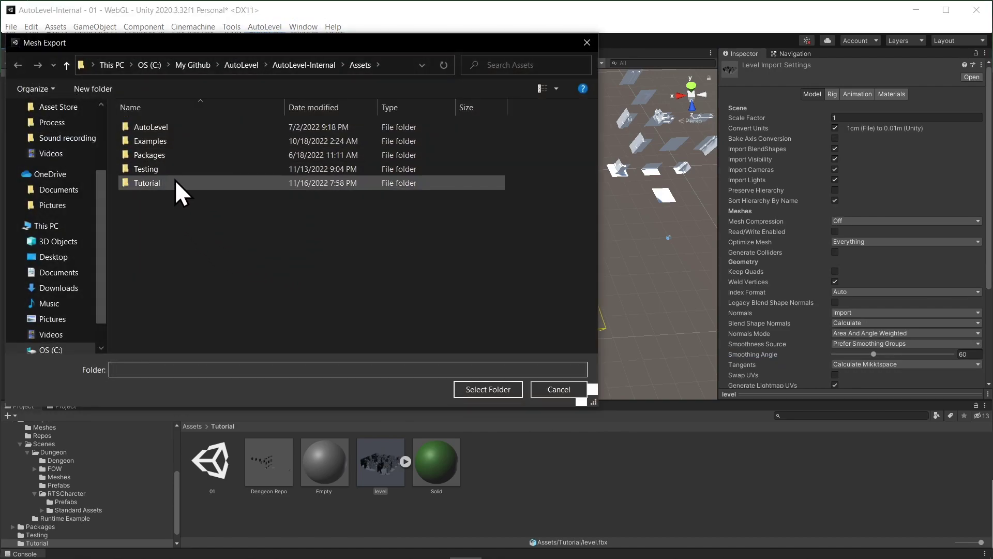
{"action": "double_click", "coordinate": [159, 183]}
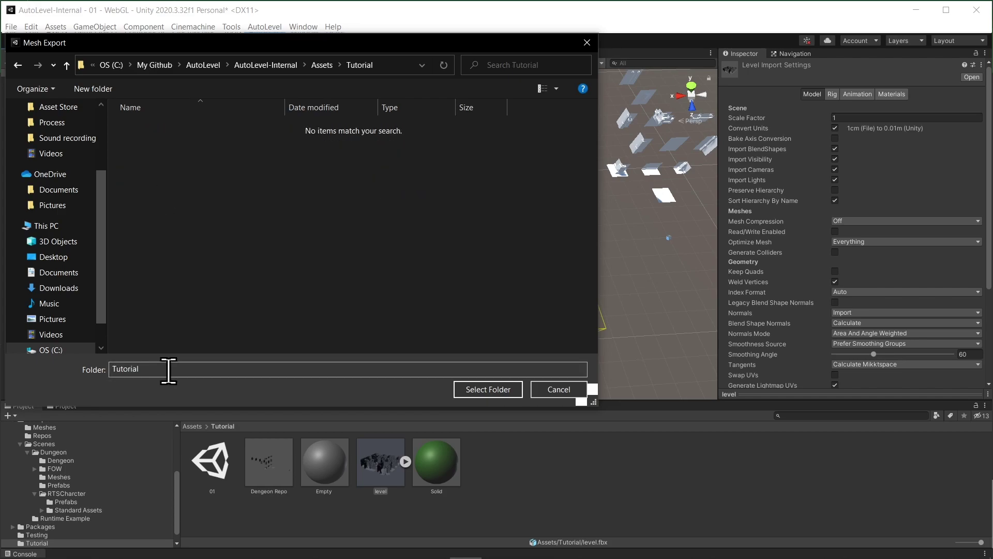
{"action": "left_click", "coordinate": [485, 390]}
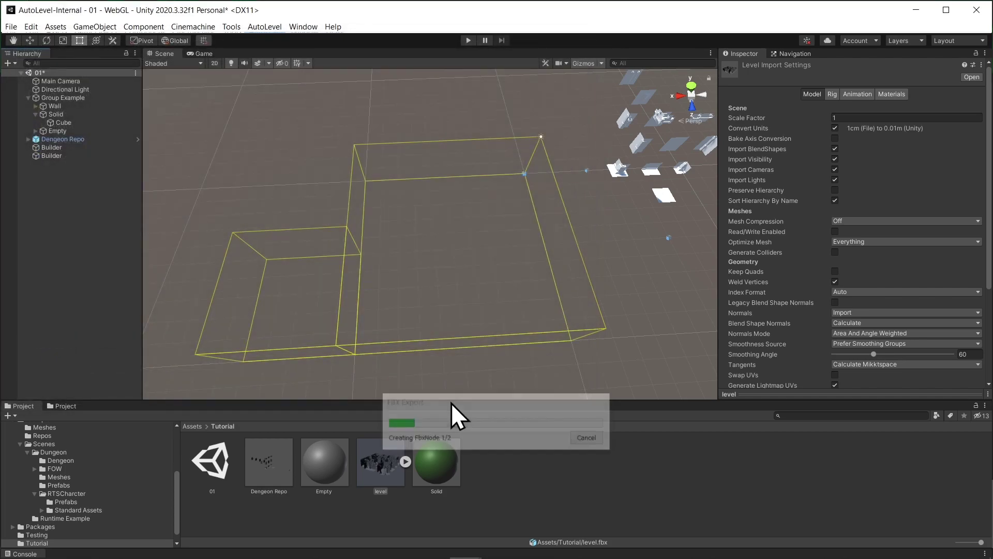